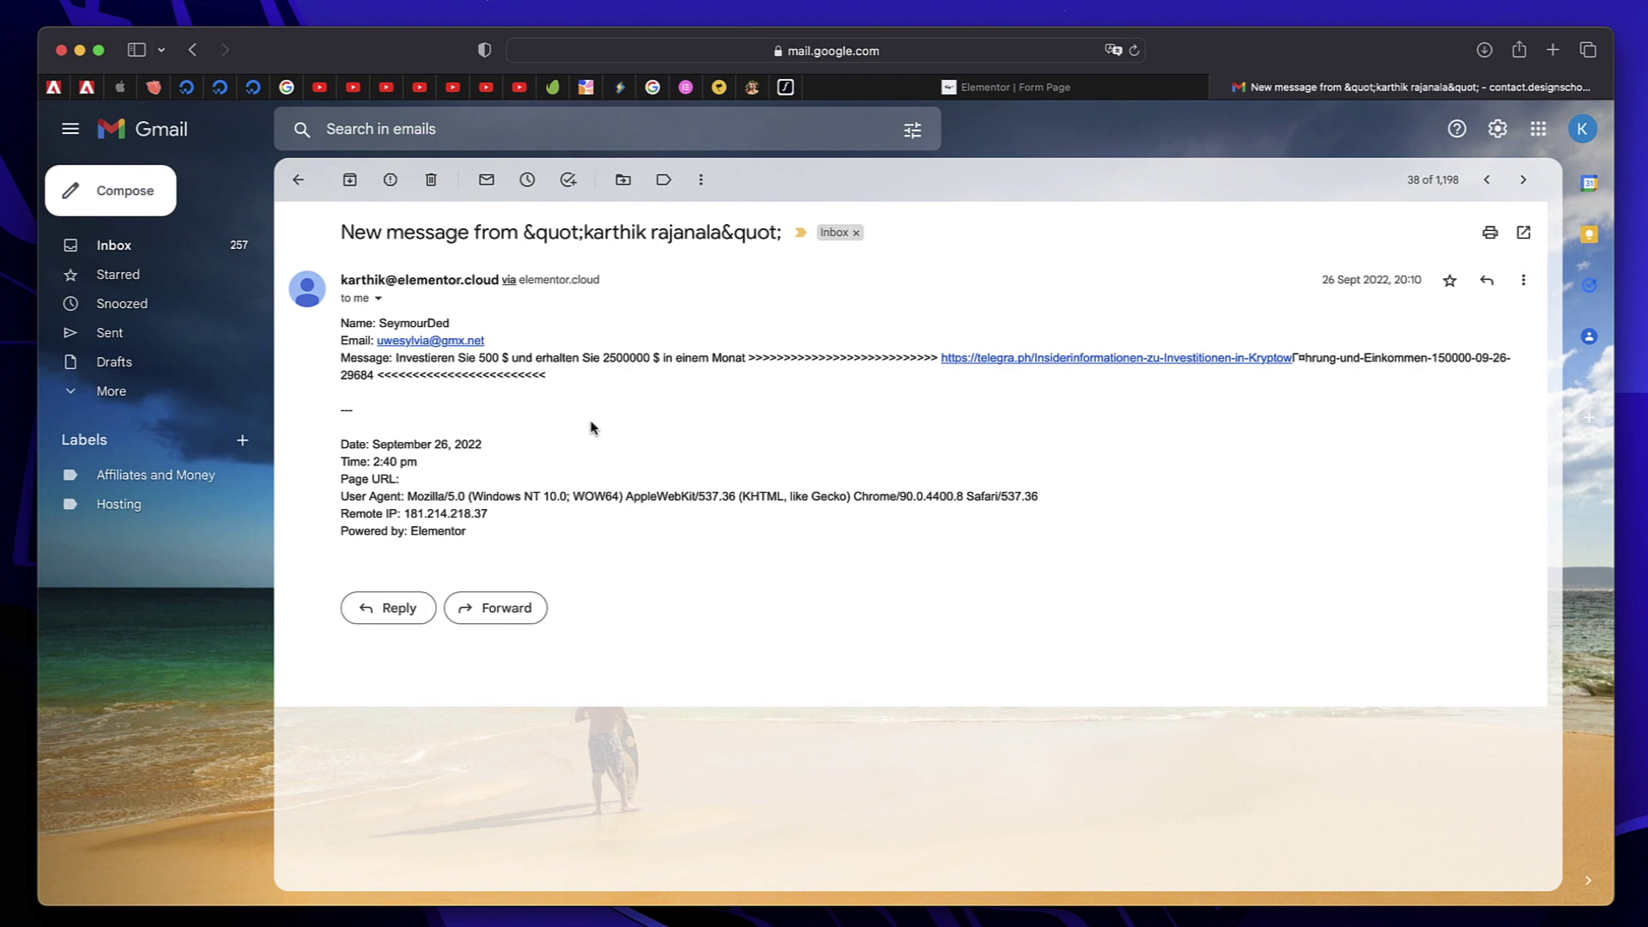
Switch from the Gmail spam message to the 'Elementor | Form Page' editor.
left_click(1122, 95)
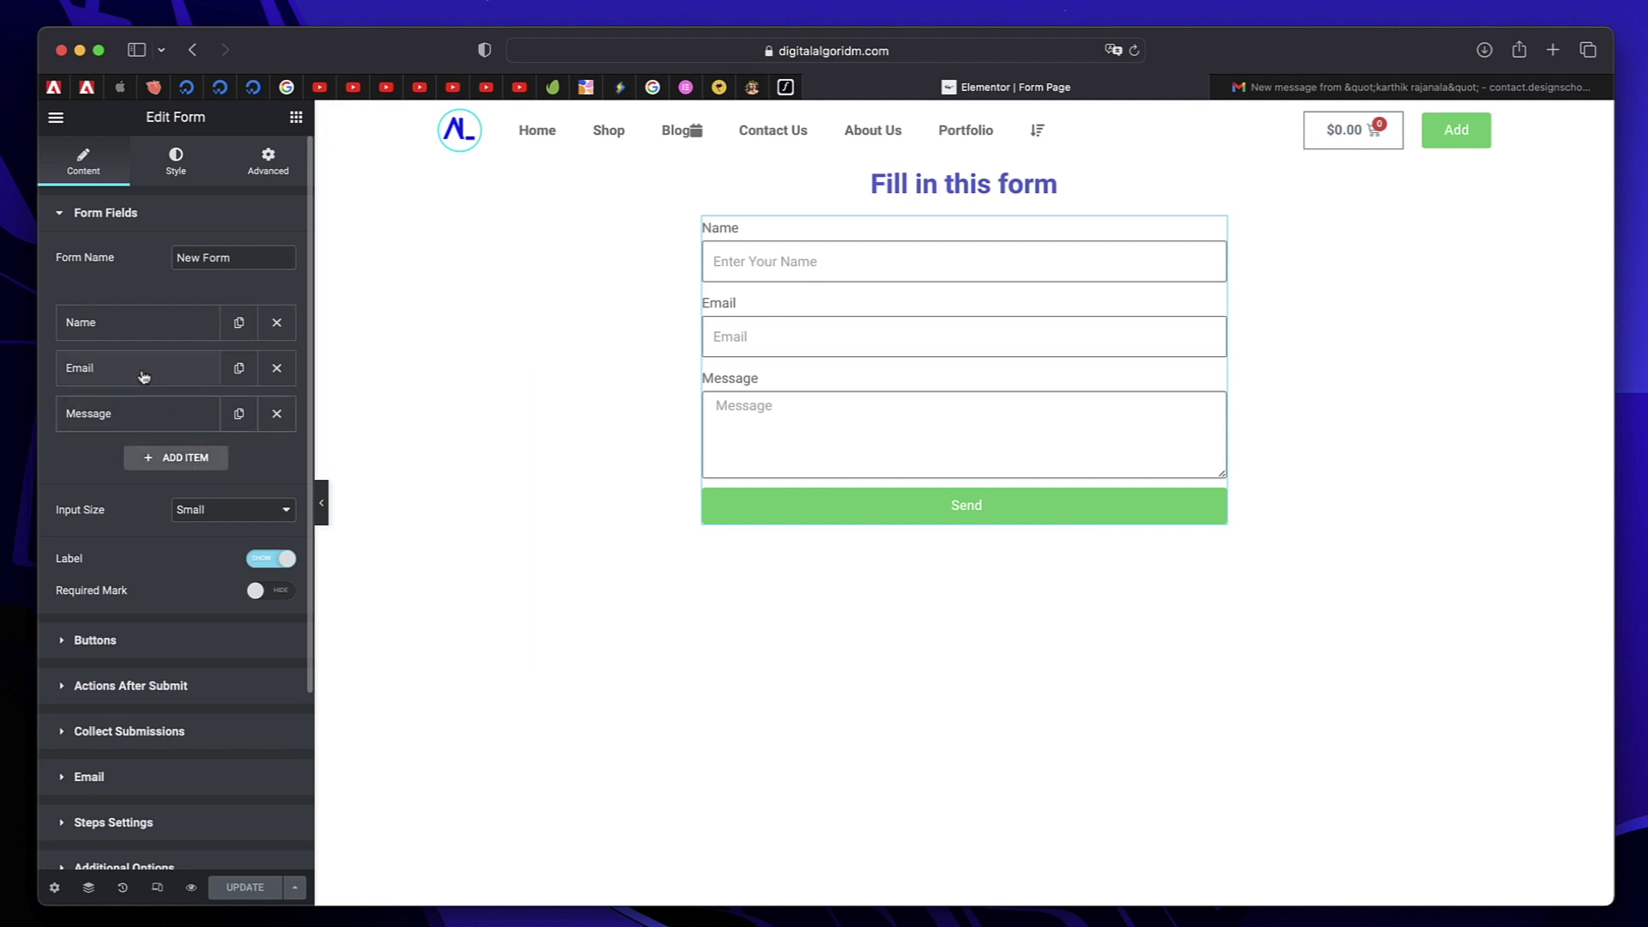
Add a new Honeypot-type form field labelled 'Check' and collapse it.
left_click(174, 457)
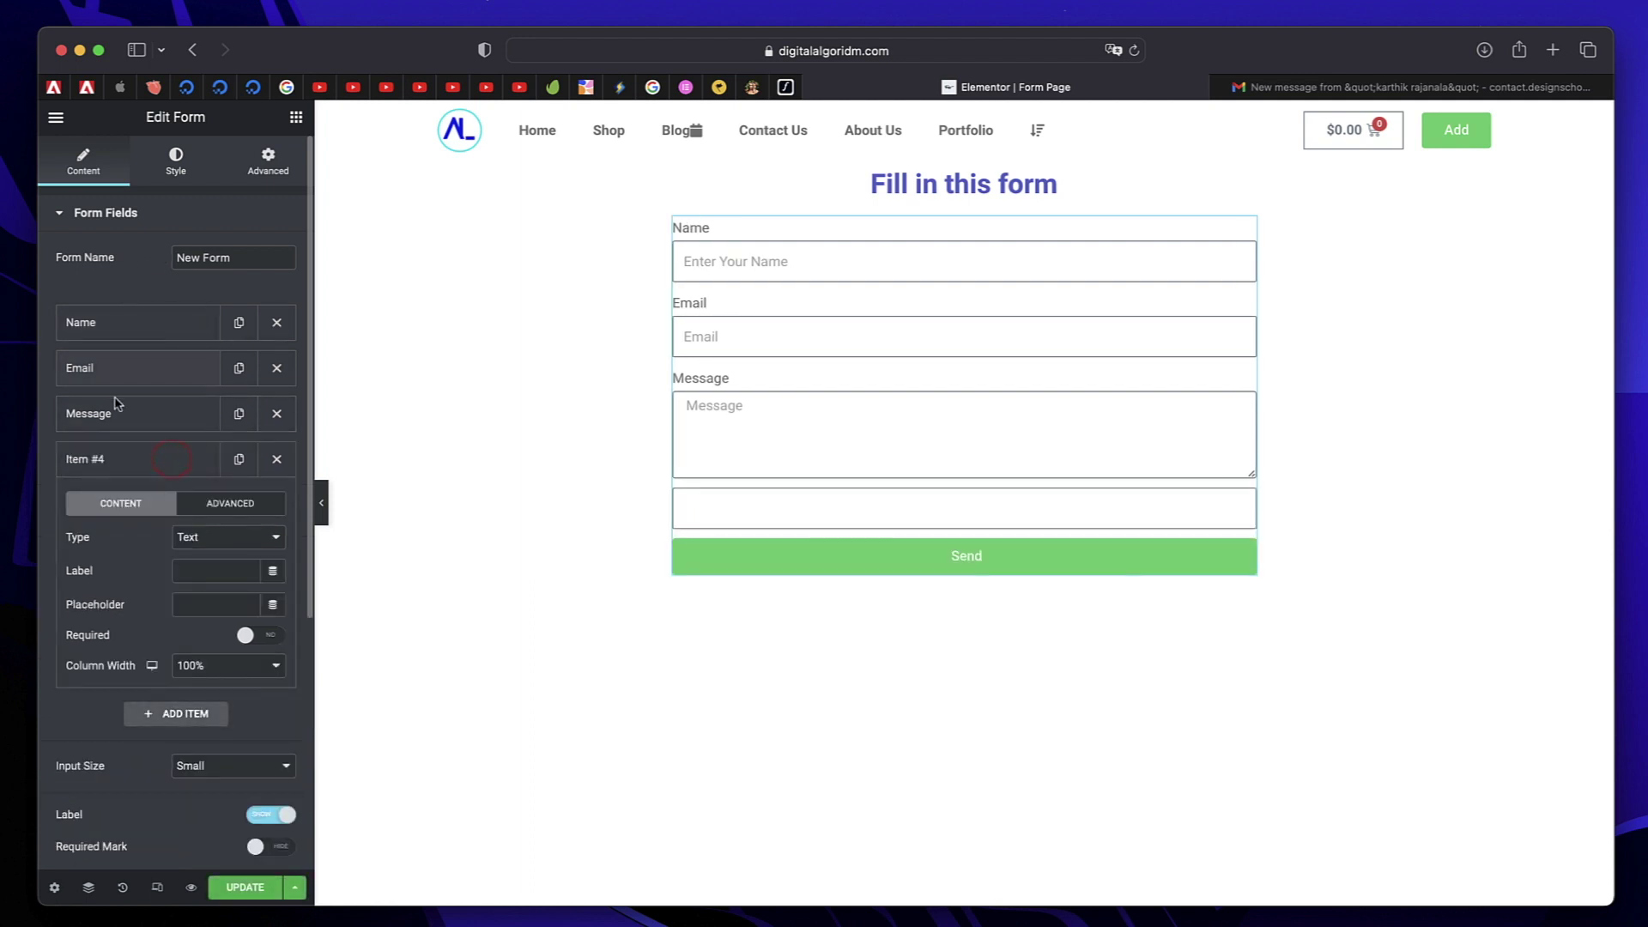
left_click(193, 536)
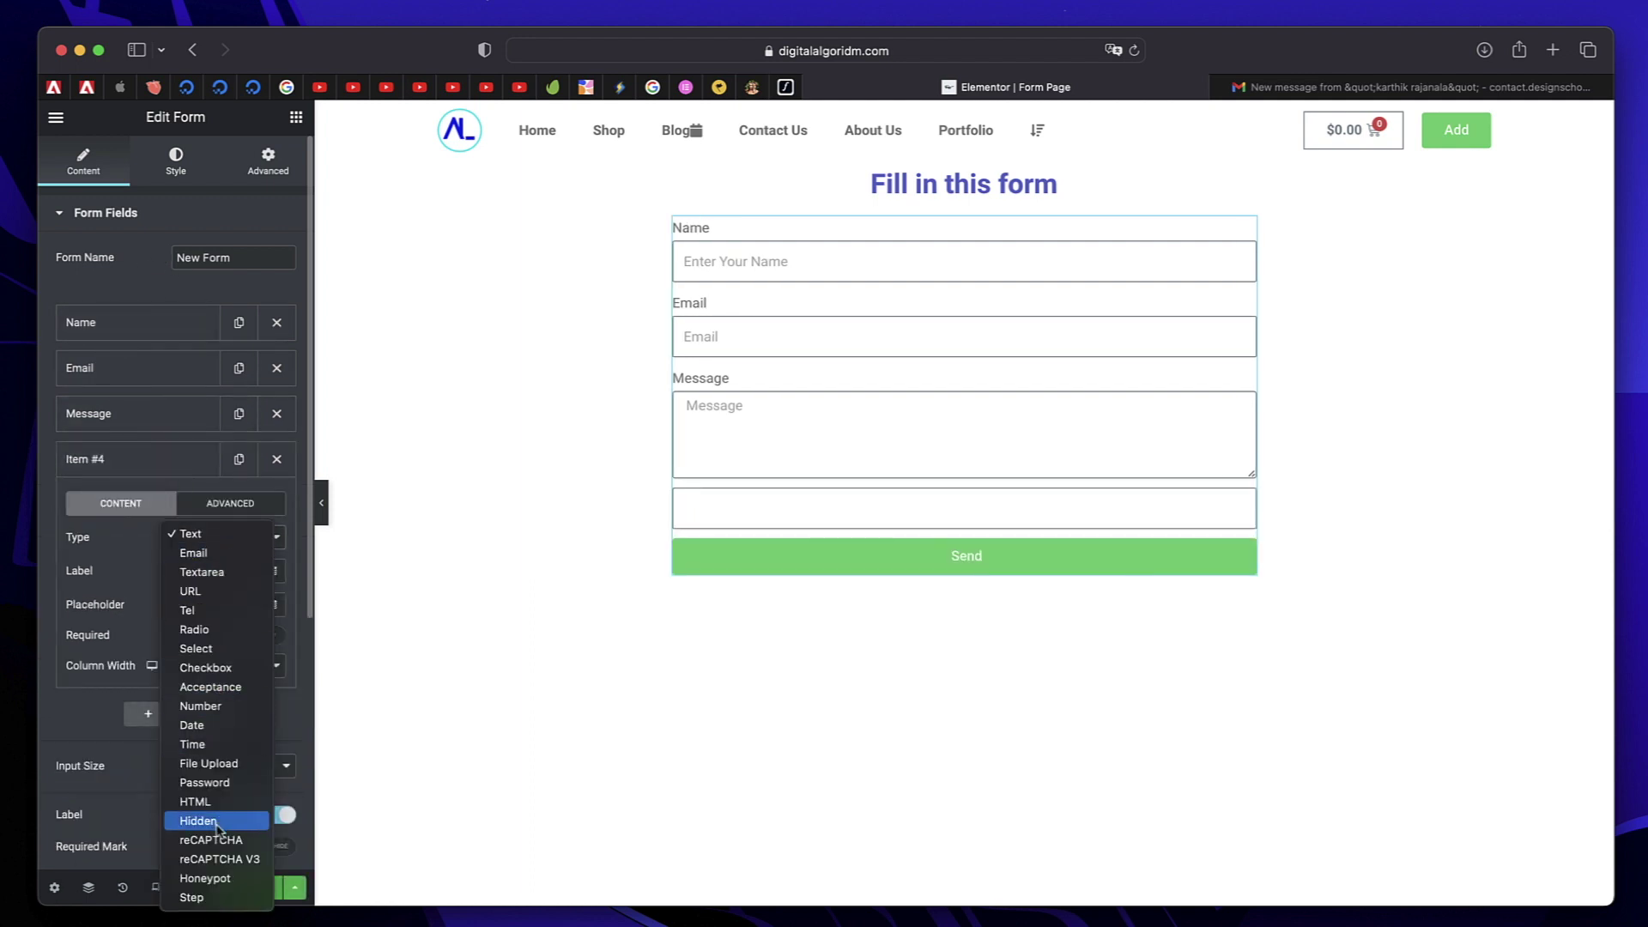
left_click(219, 888)
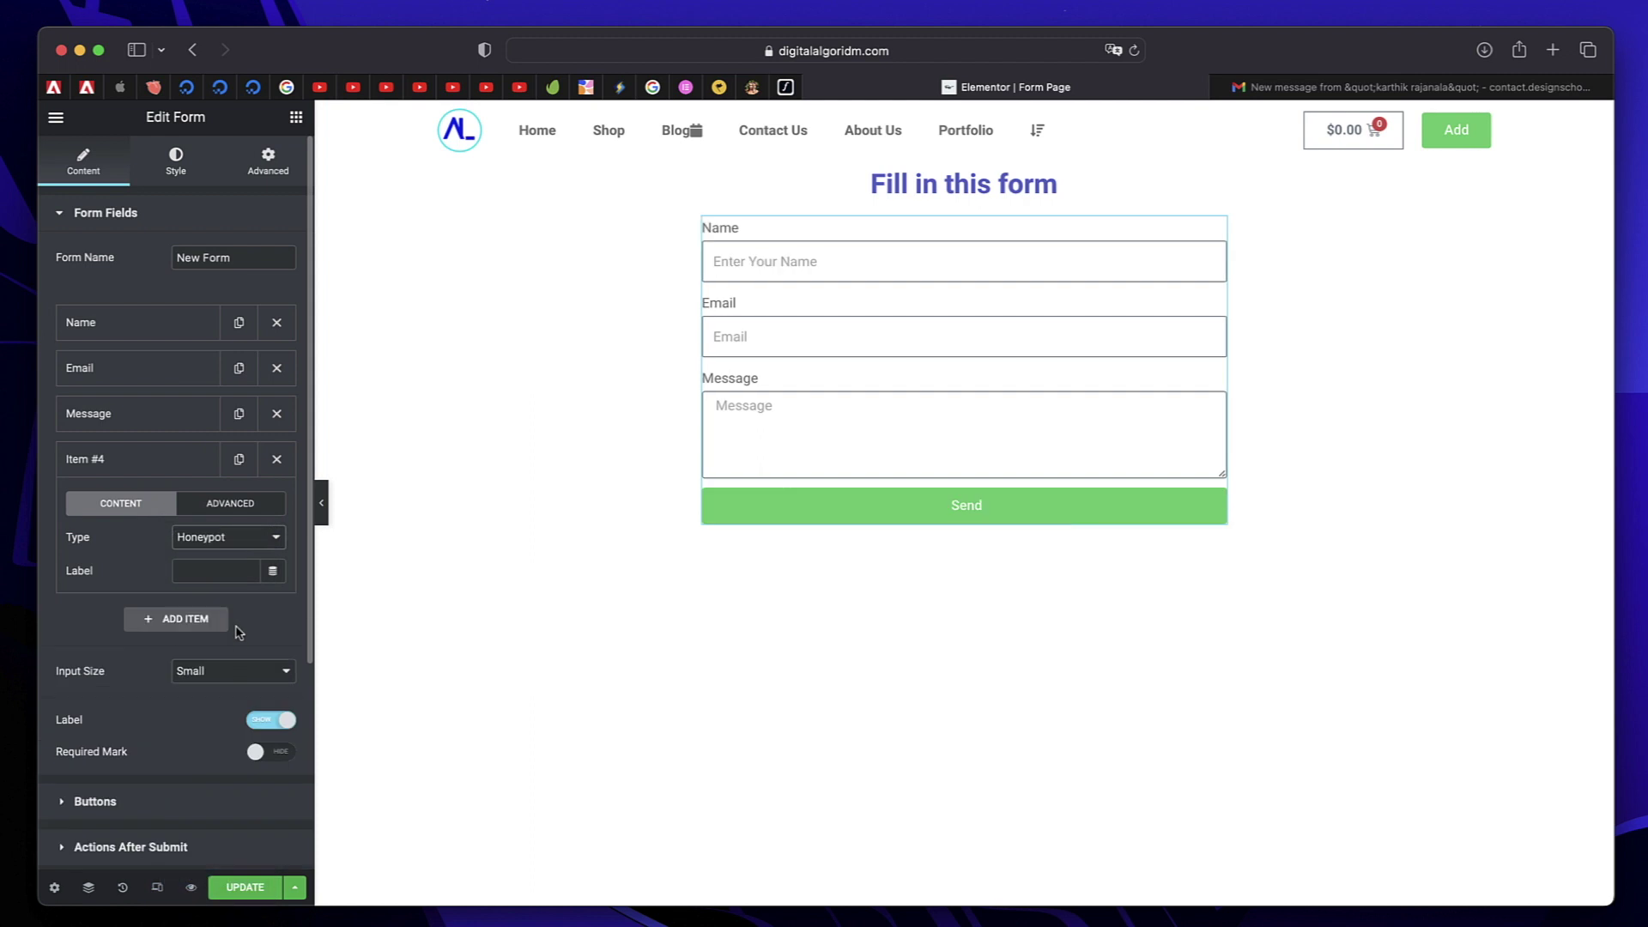
left_click(211, 574)
type("Check")
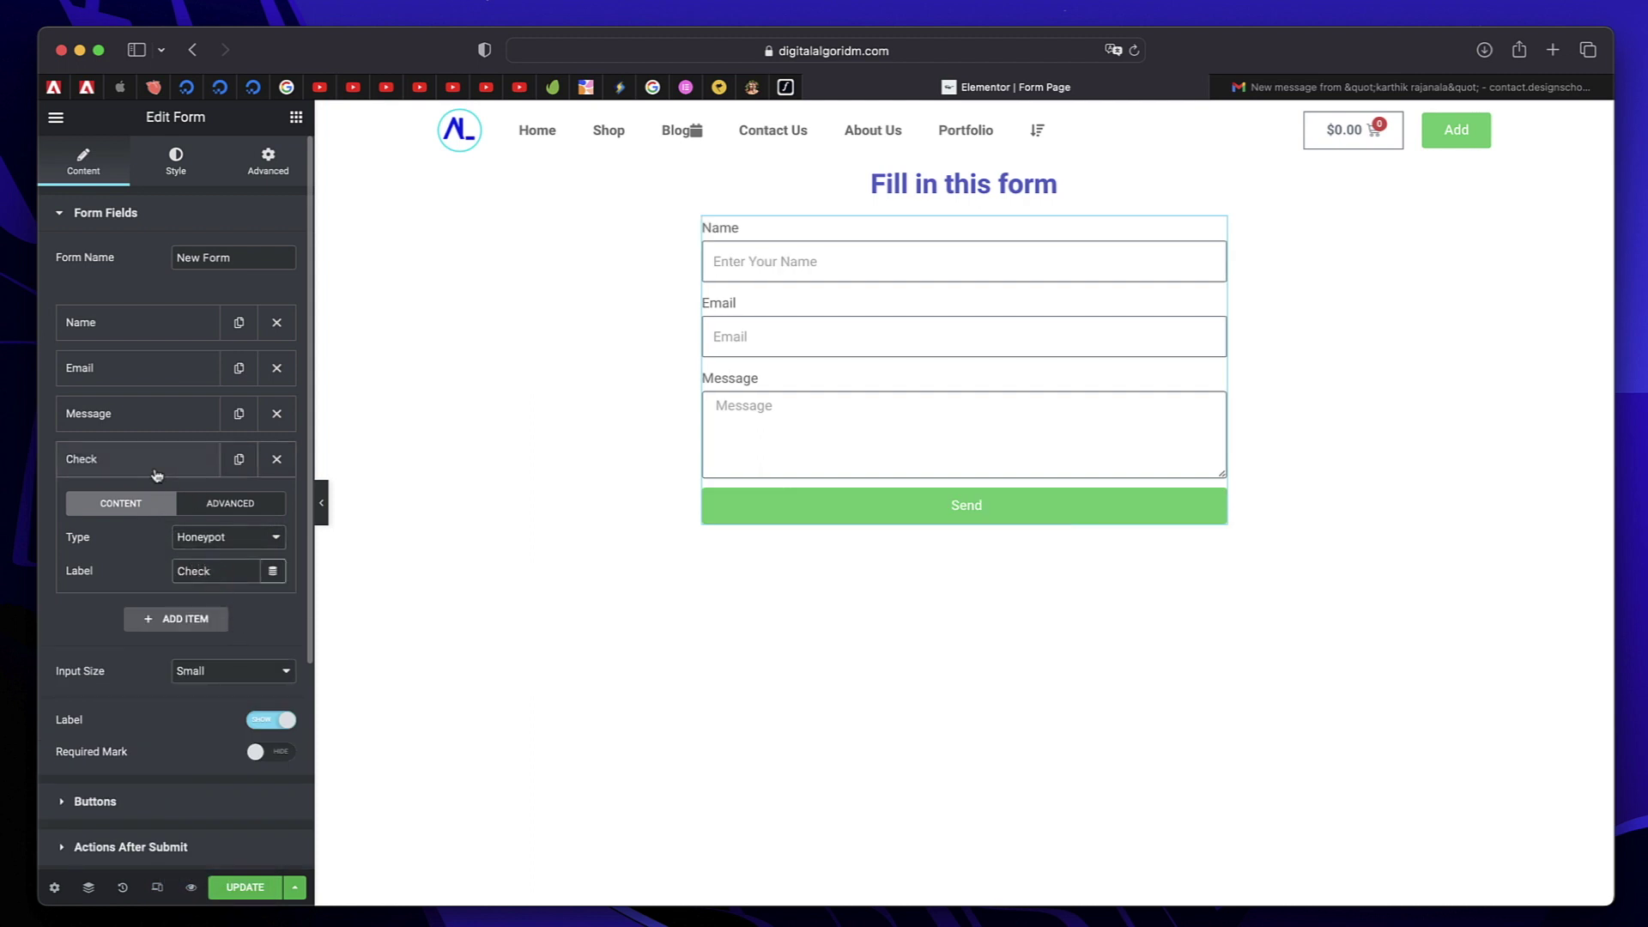
left_click(156, 474)
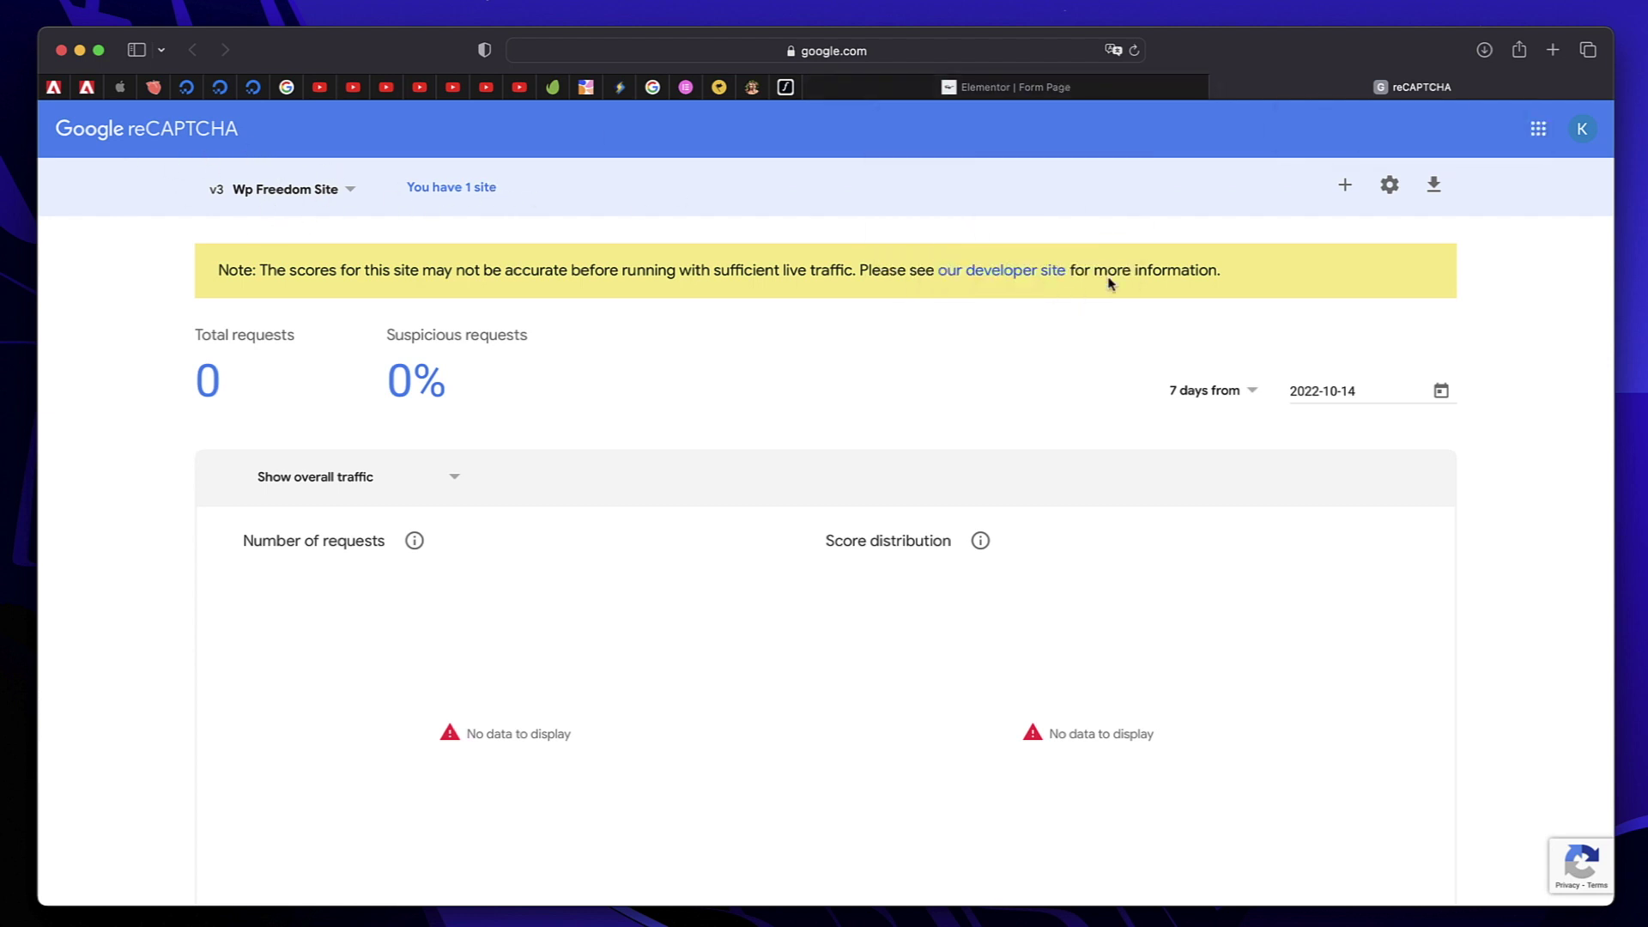
Start a new reCAPTCHA v3 site 'Digital ALgoridm' for digitalalgoridm.com and accept the Terms of Service.
left_click(1345, 184)
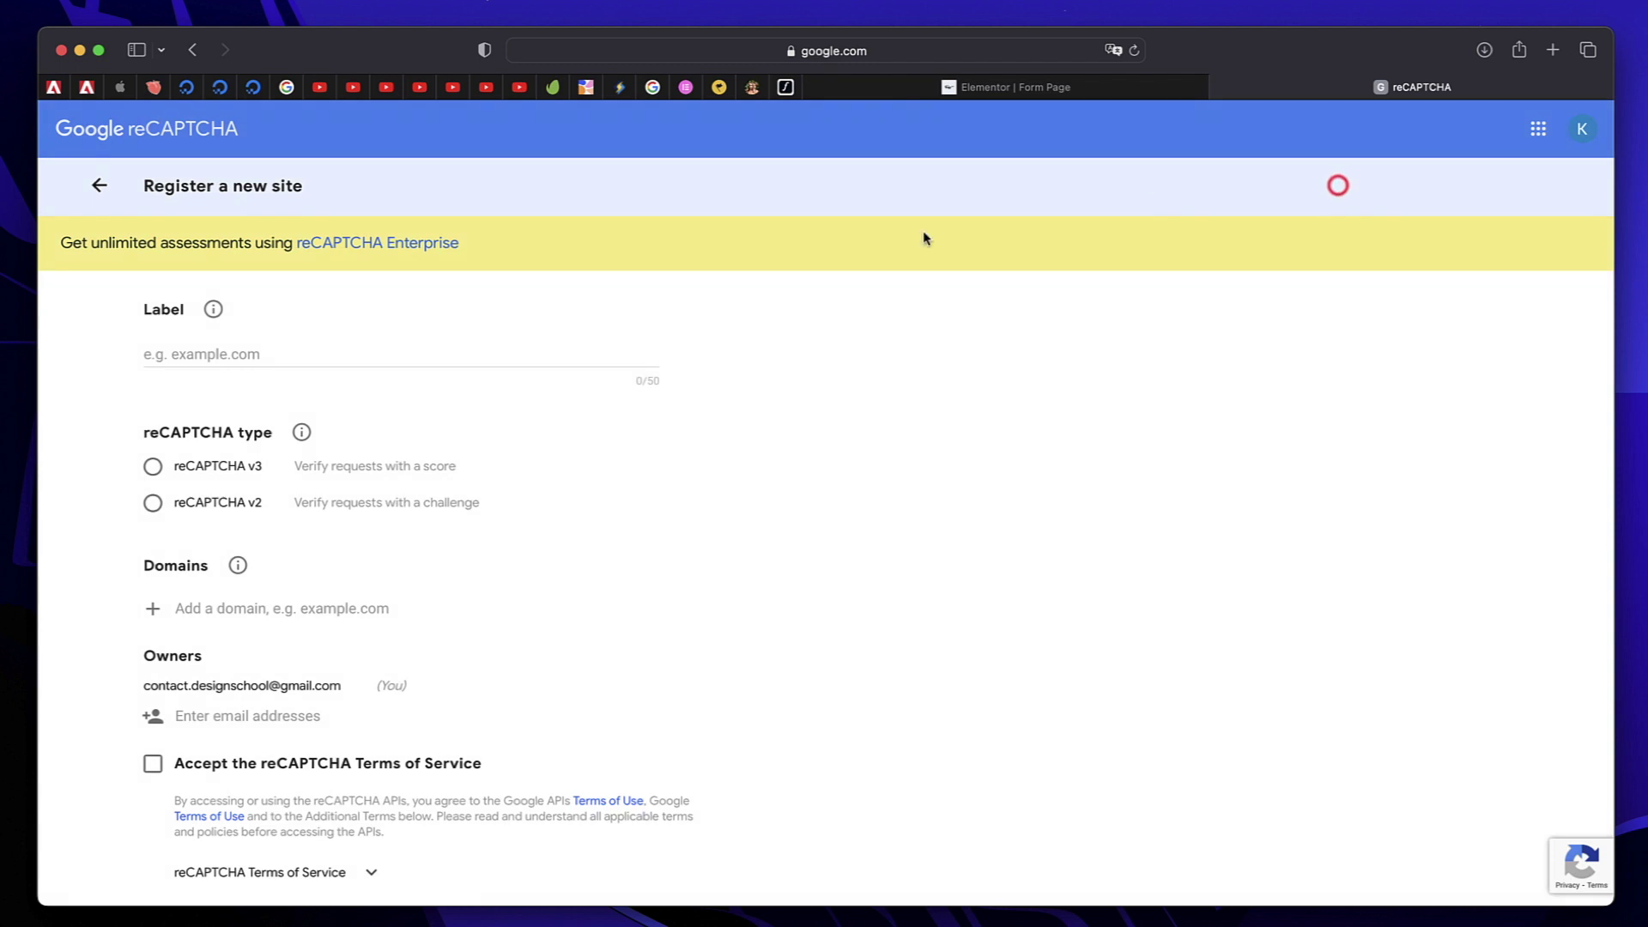
left_click(352, 364)
type("Digital")
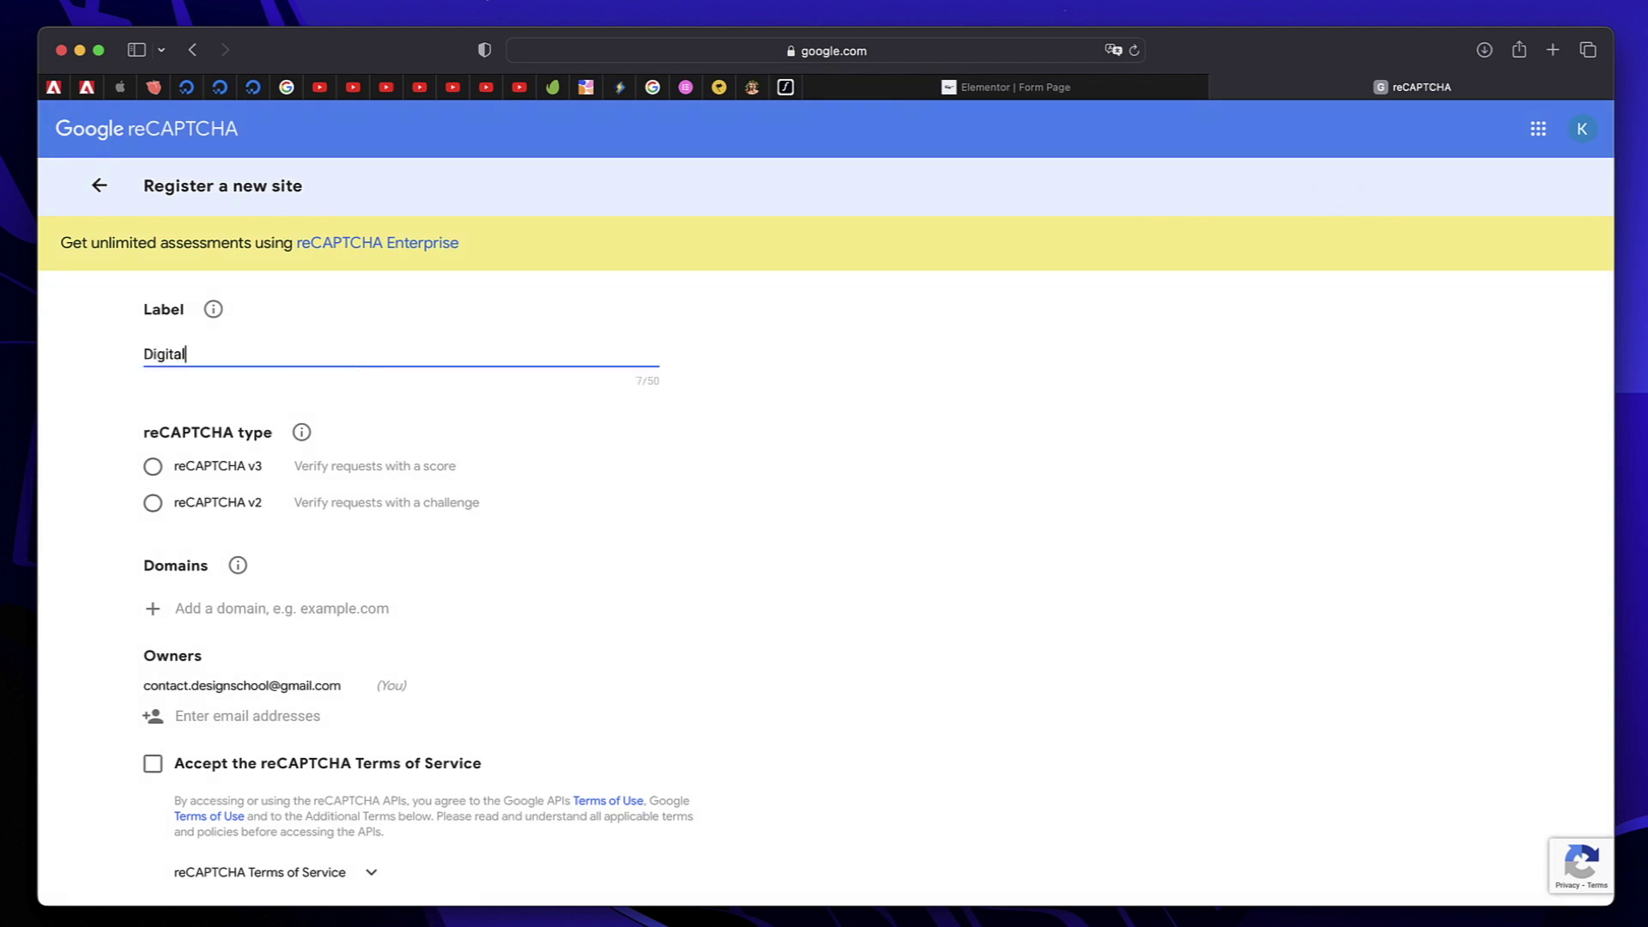
type(" ALgoridm")
left_click(154, 468)
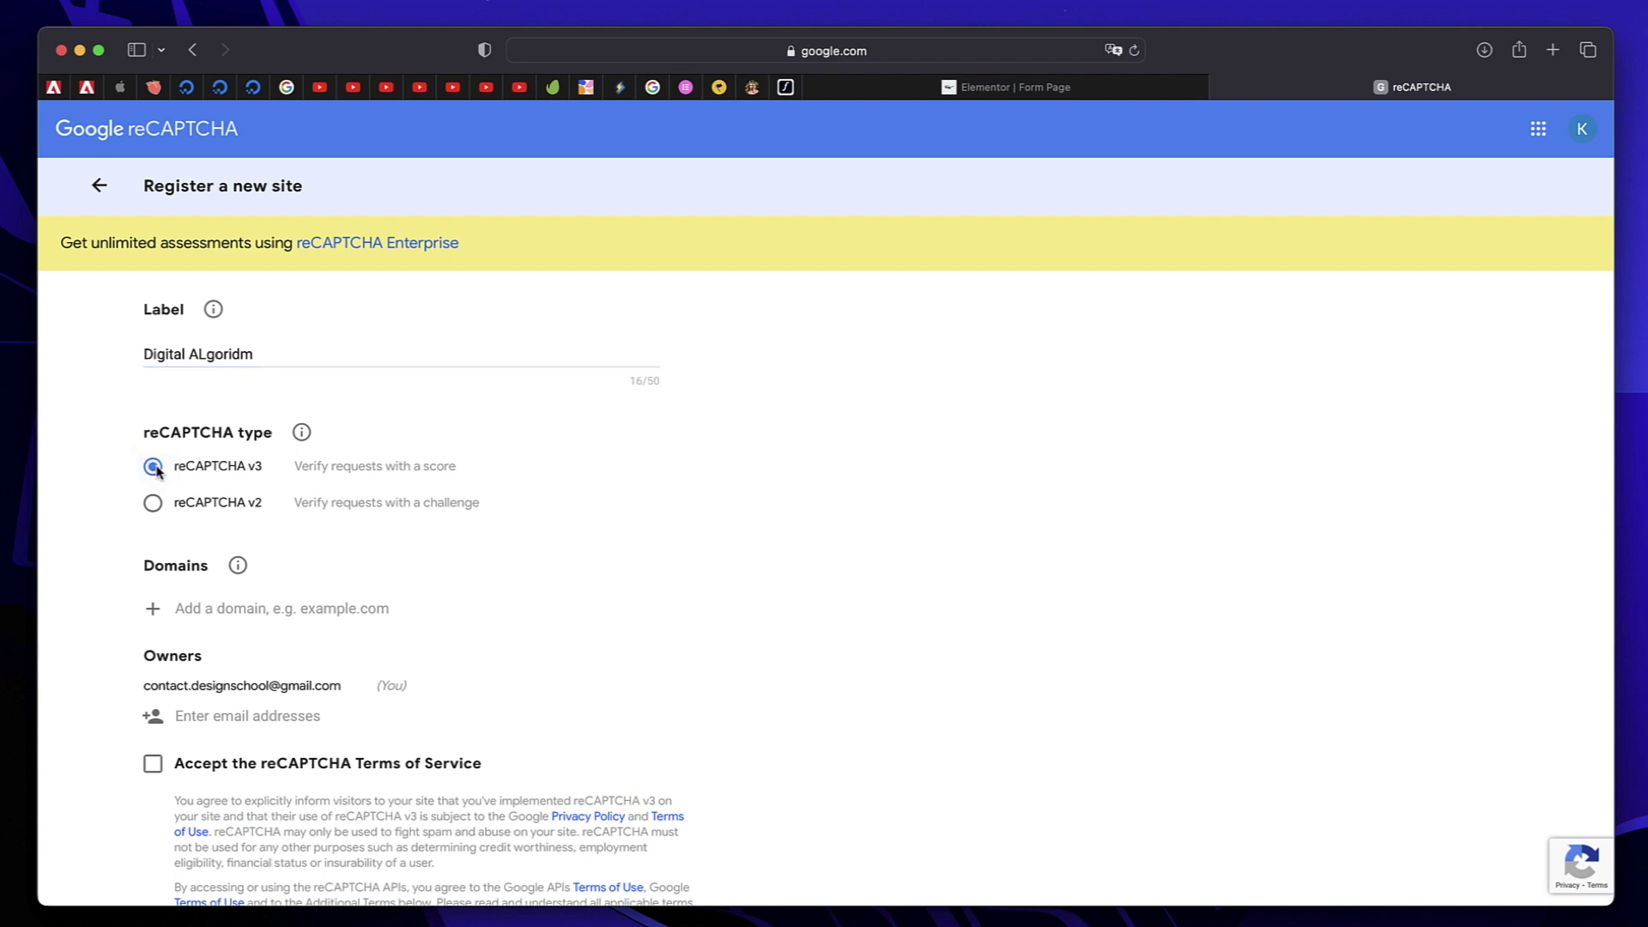
left_click(243, 608)
type("d")
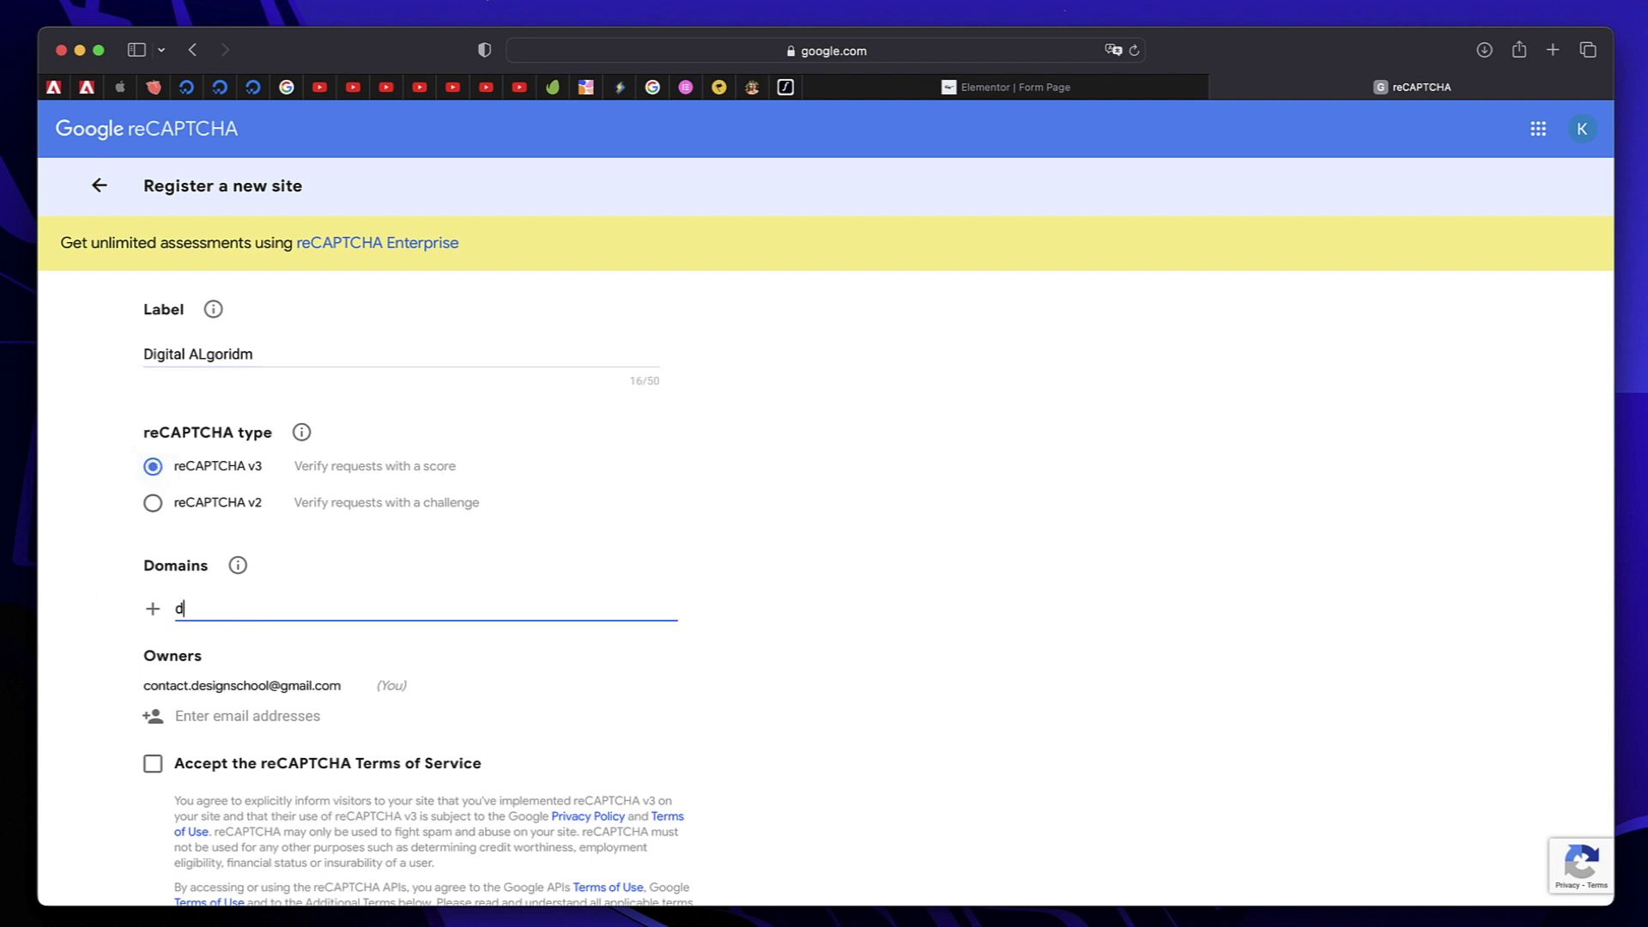
type("igitalalgpridm.com")
scroll(300, 642, "down", 3)
left_click(152, 607)
scroll(379, 681, "down", 3)
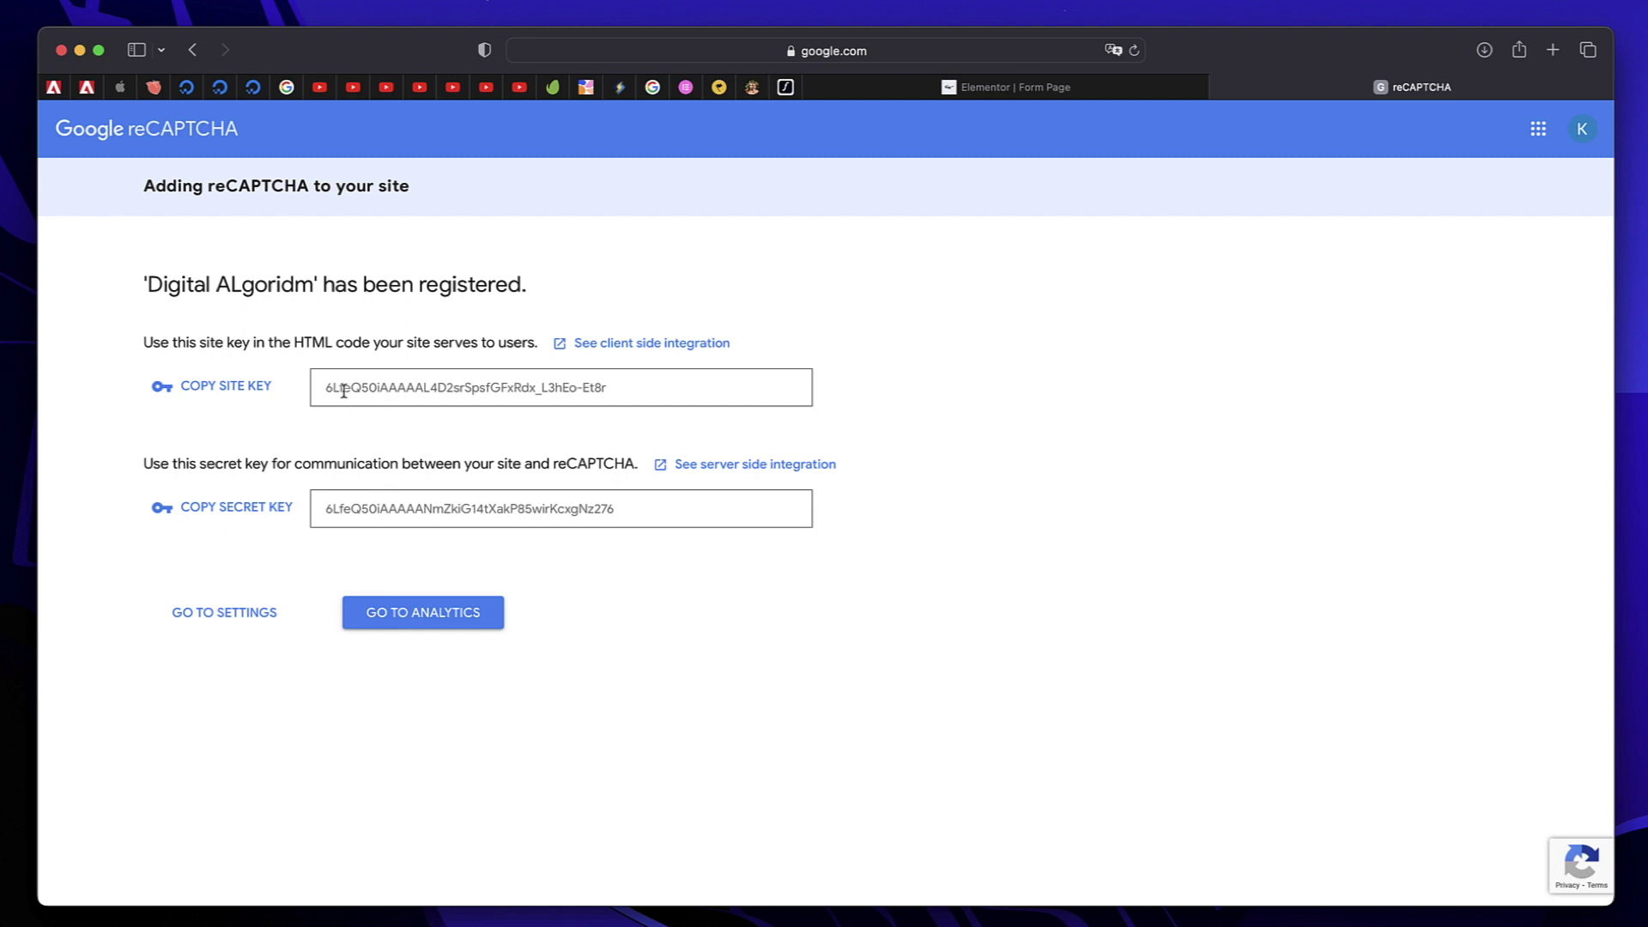
Copy the new site key and go back to the Elementor form page.
left_click(215, 388)
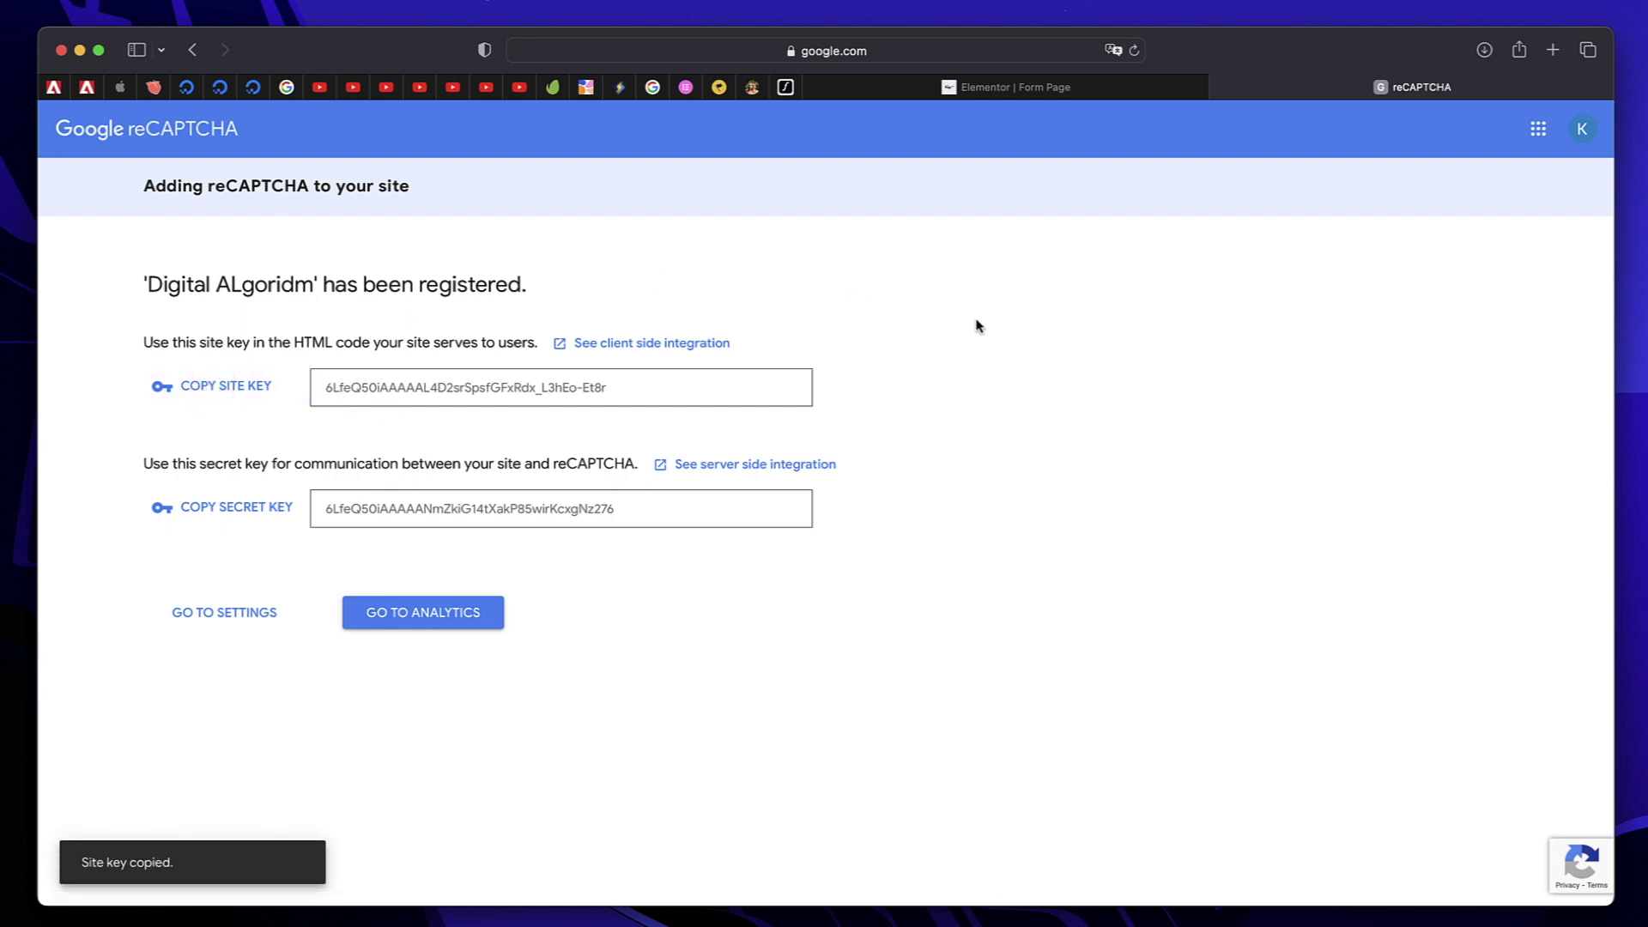
key("ctrl+shift+Tab")
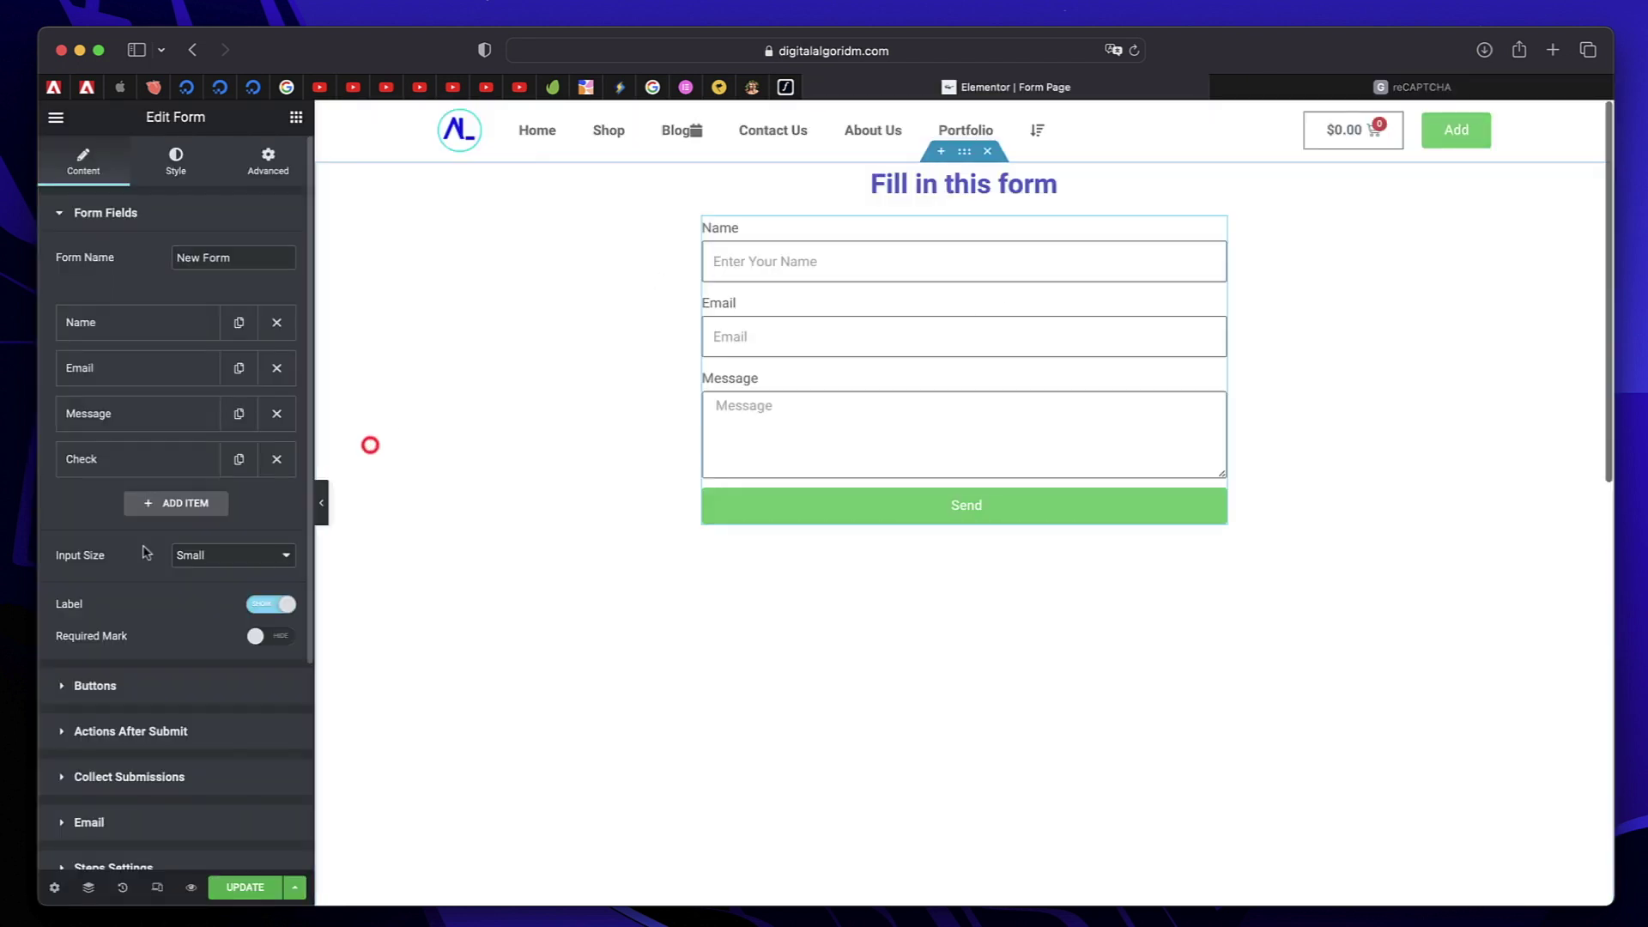
Add a fifth form field of type reCAPTCHA V3 and collapse it.
left_click(175, 505)
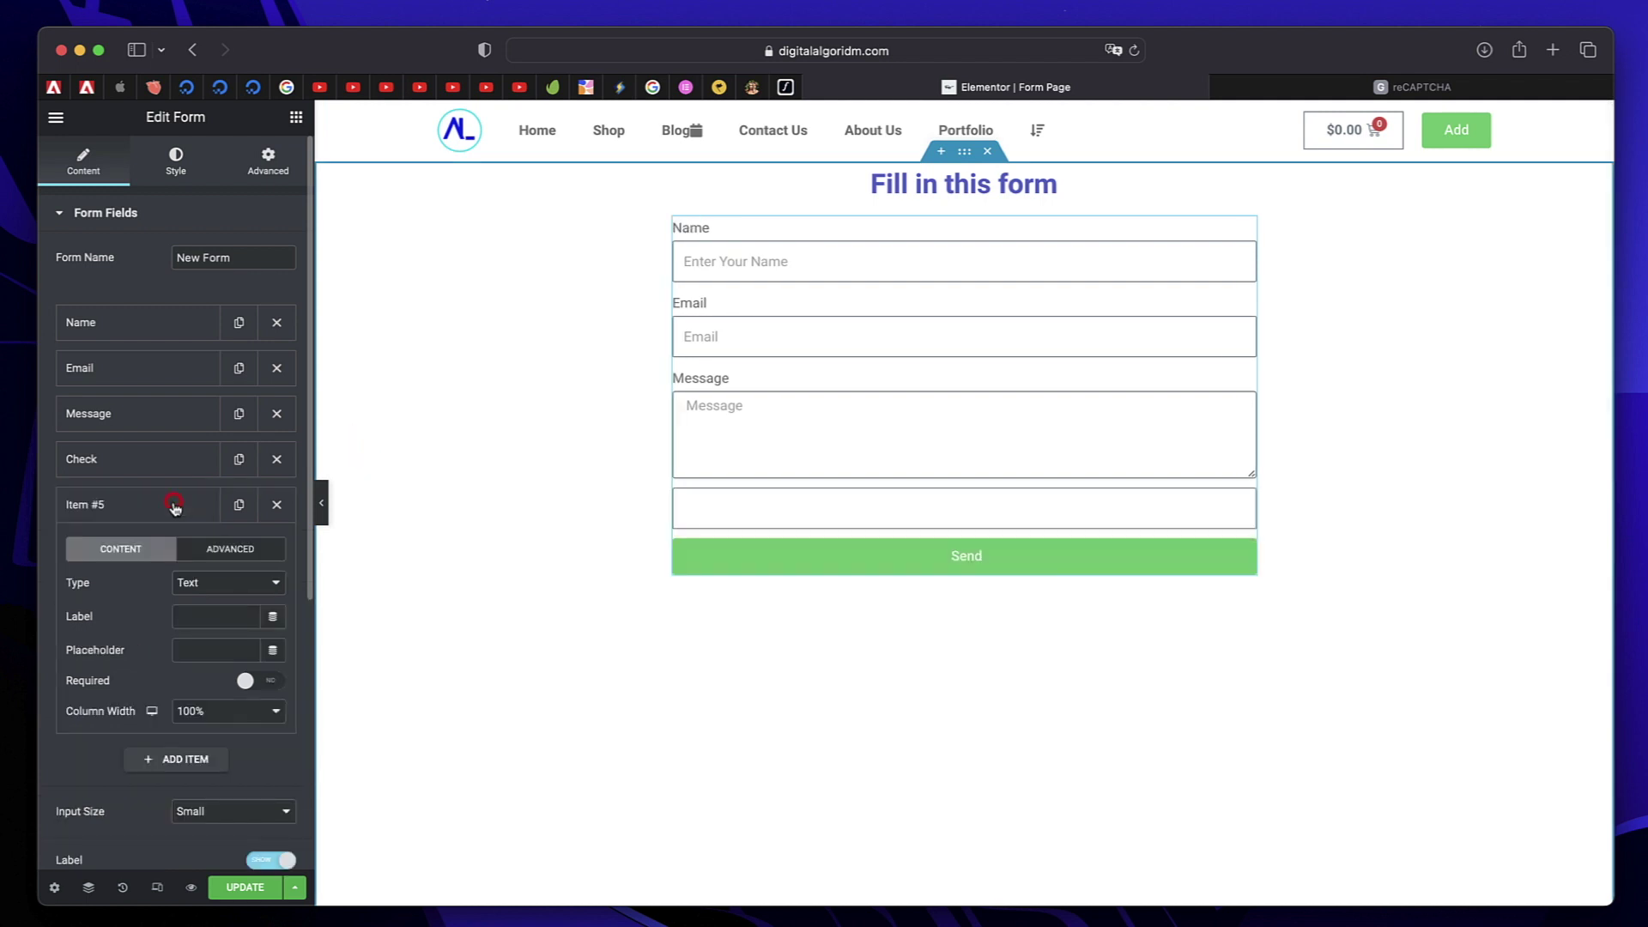
left_click(219, 582)
scroll(219, 760, "down", 1)
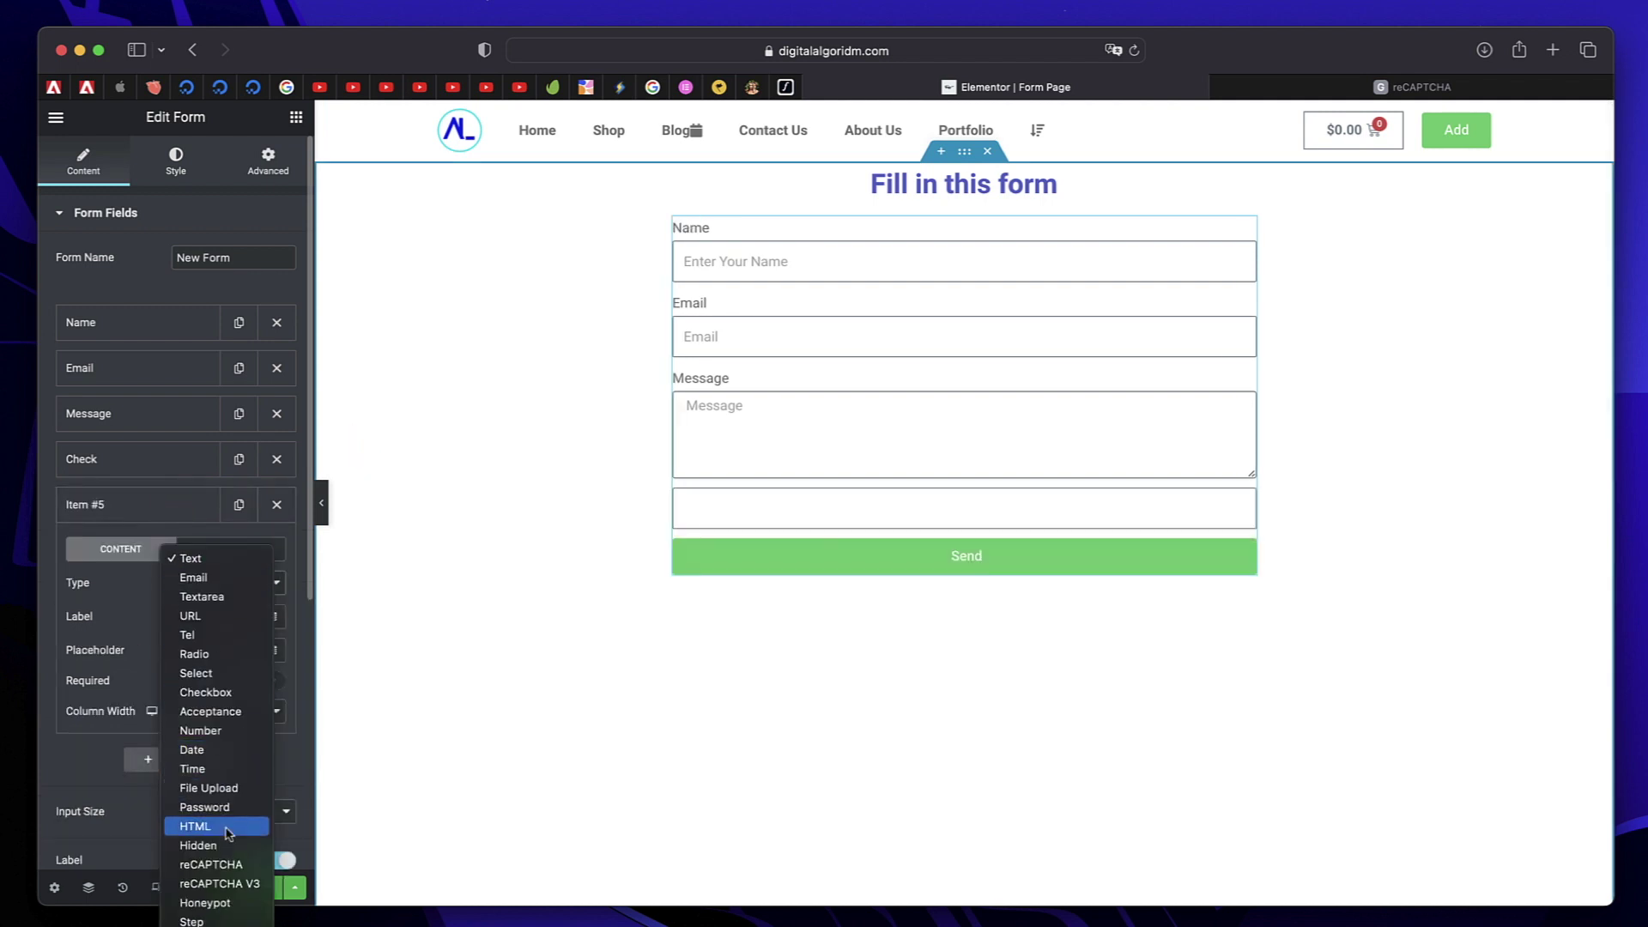
left_click(246, 887)
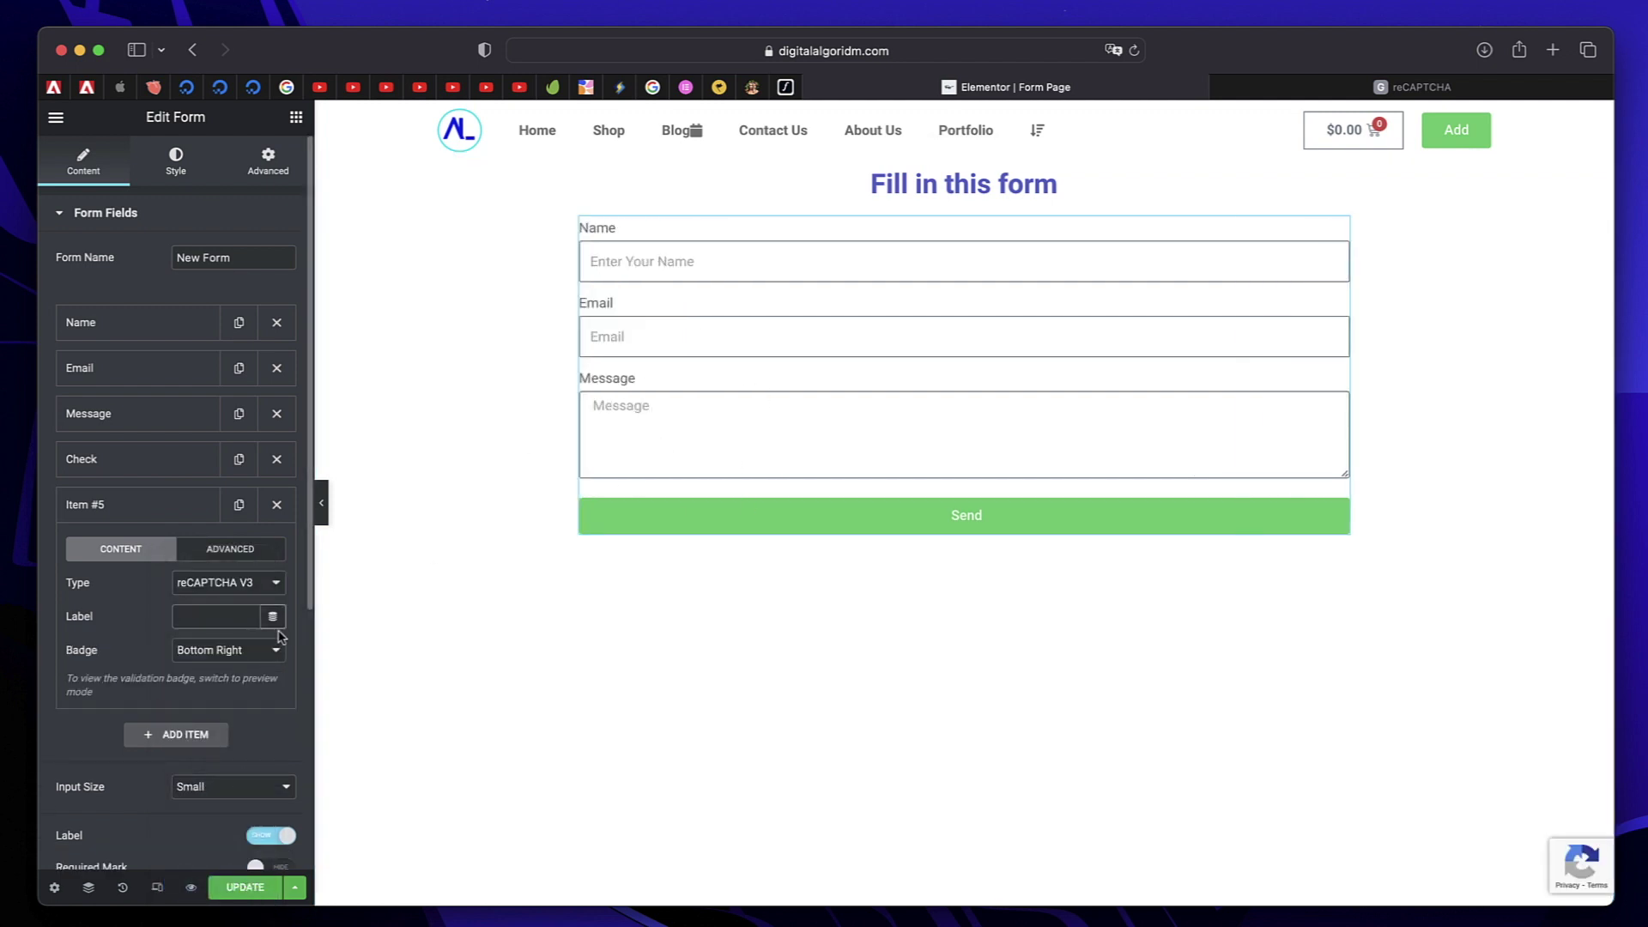
left_click(142, 510)
Open the WordPress Dashboard in a new tab via quick search 'da'.
key("super+e")
type("da")
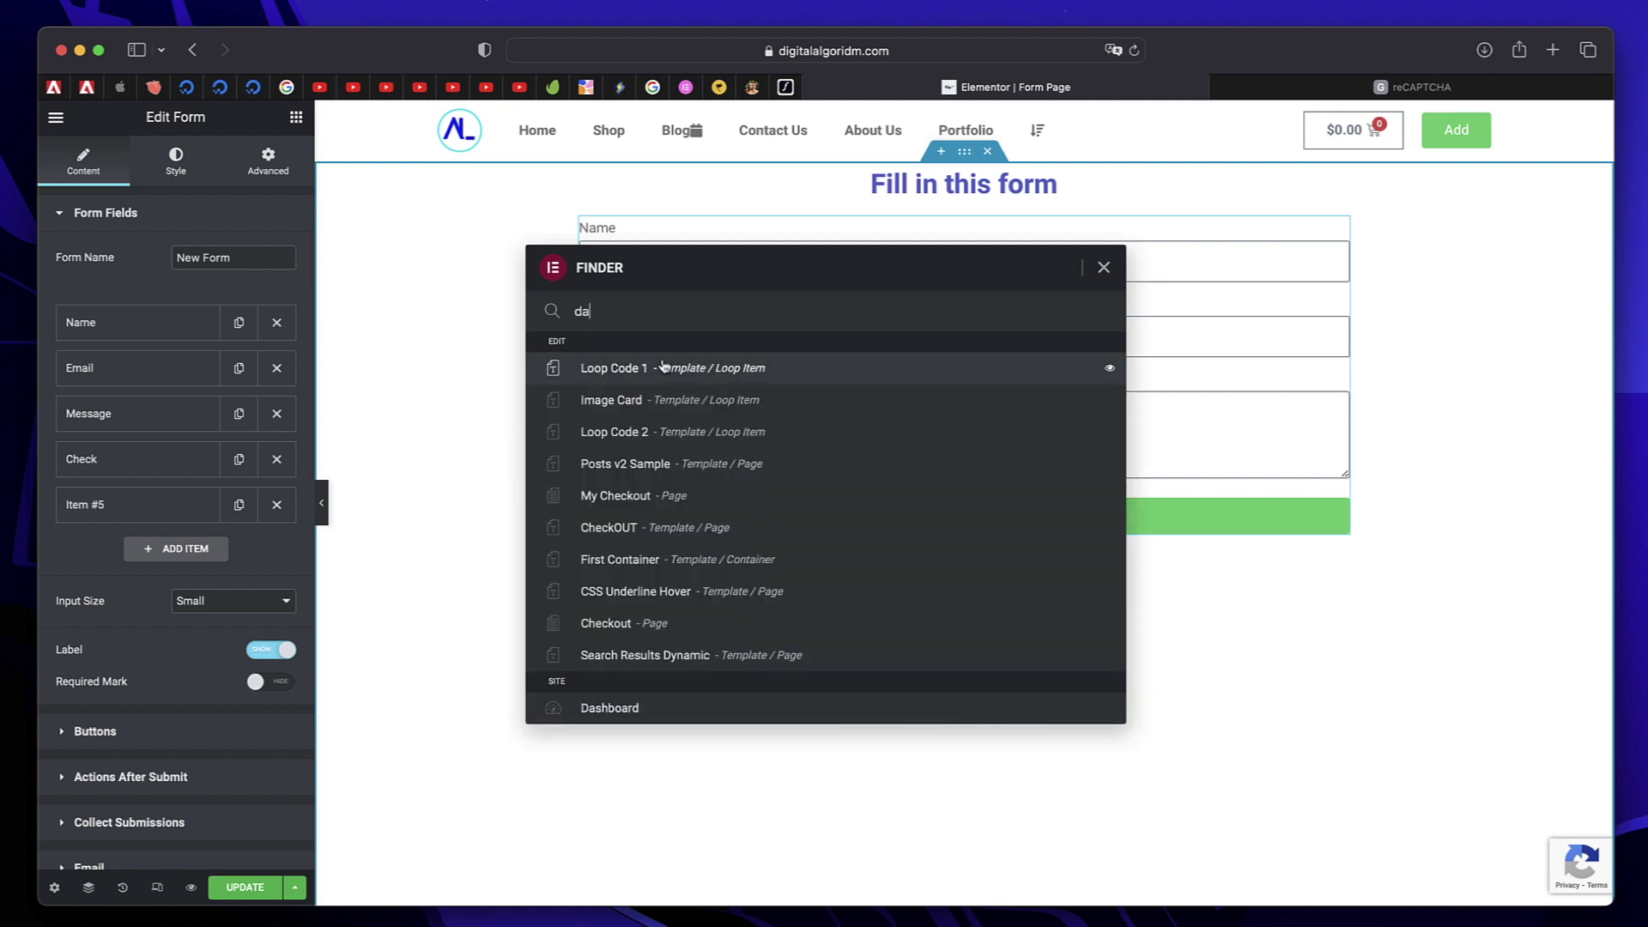
left_click(637, 712)
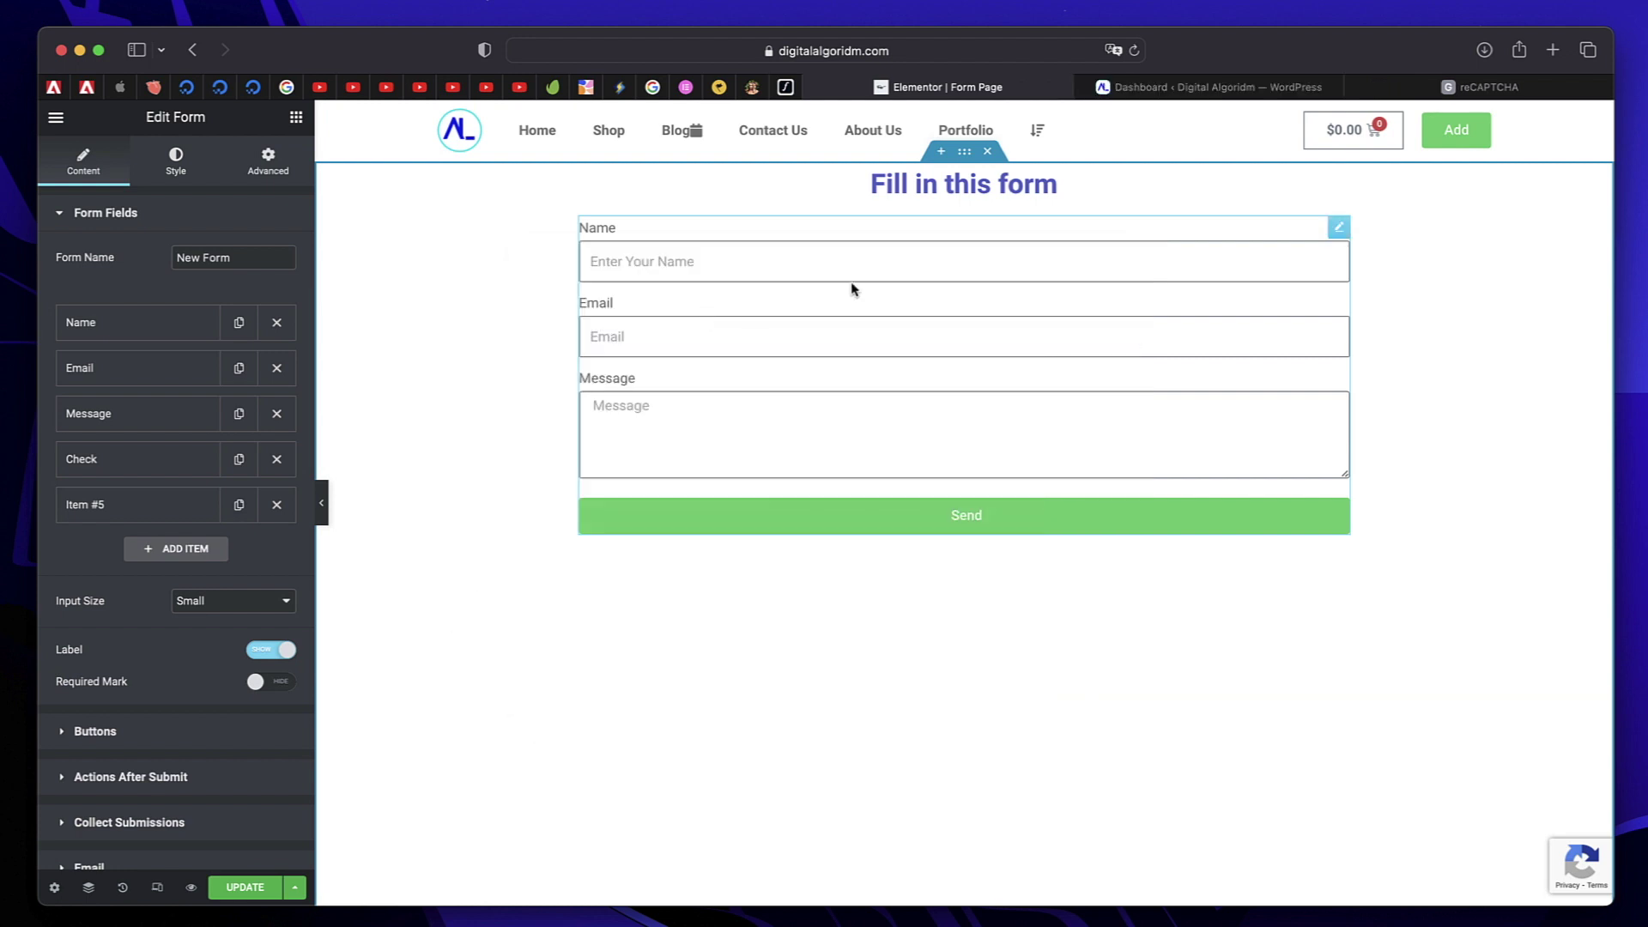
Open Elementor's reCAPTCHA integration settings and paste in the V3 site key.
left_click(1243, 93)
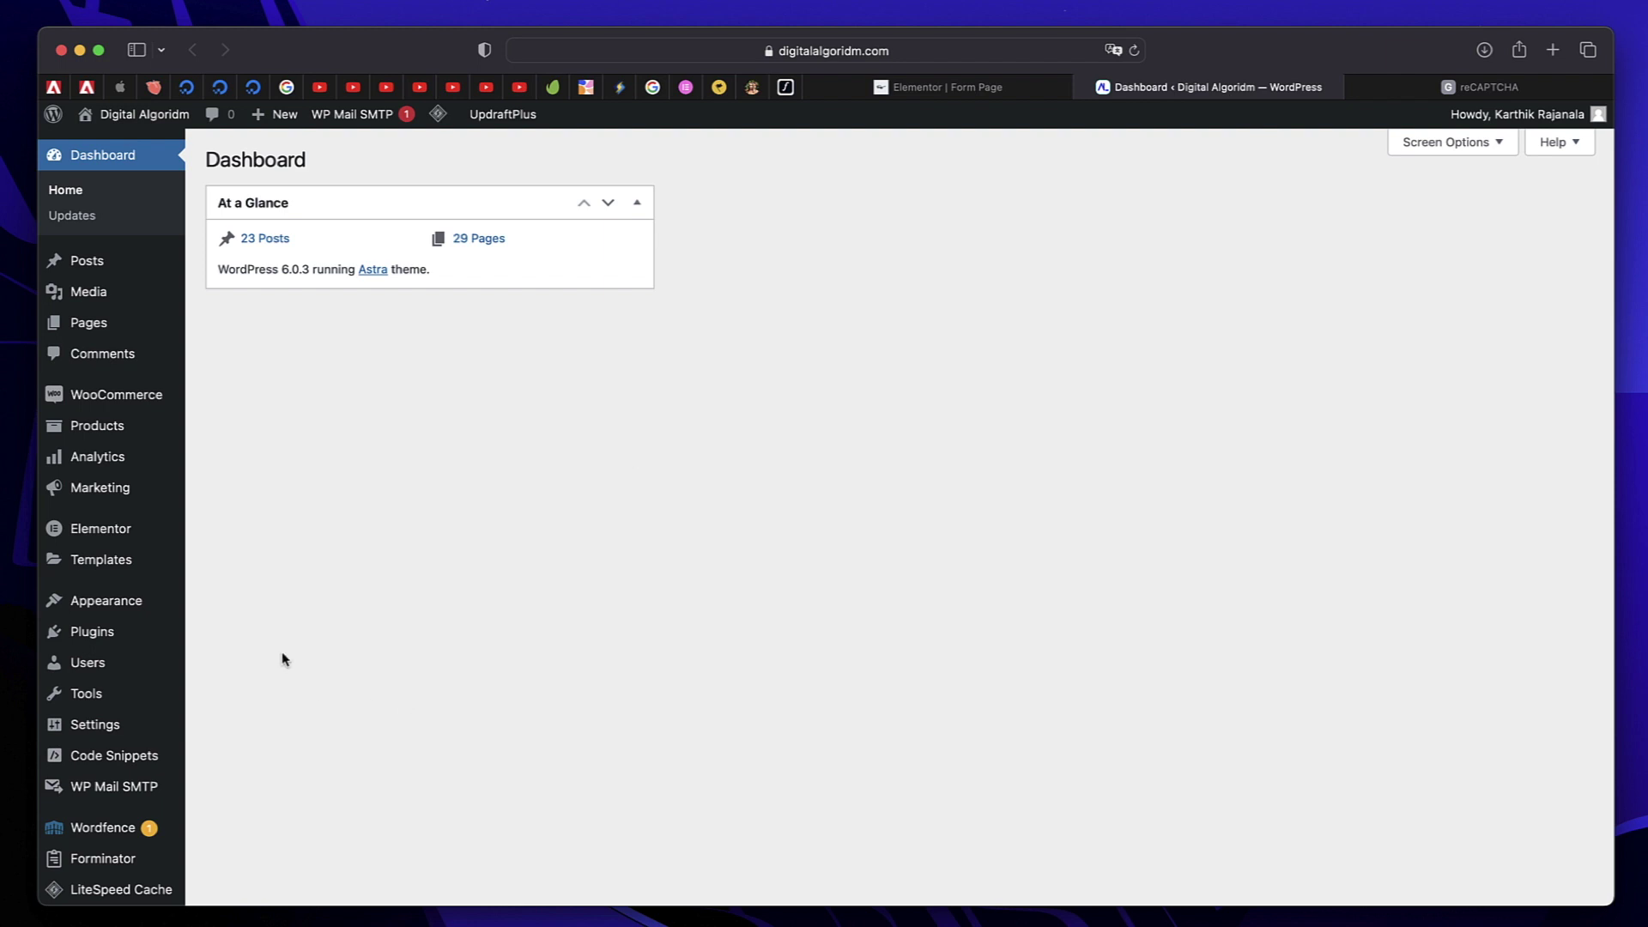
mouse_move(121, 532)
left_click(244, 532)
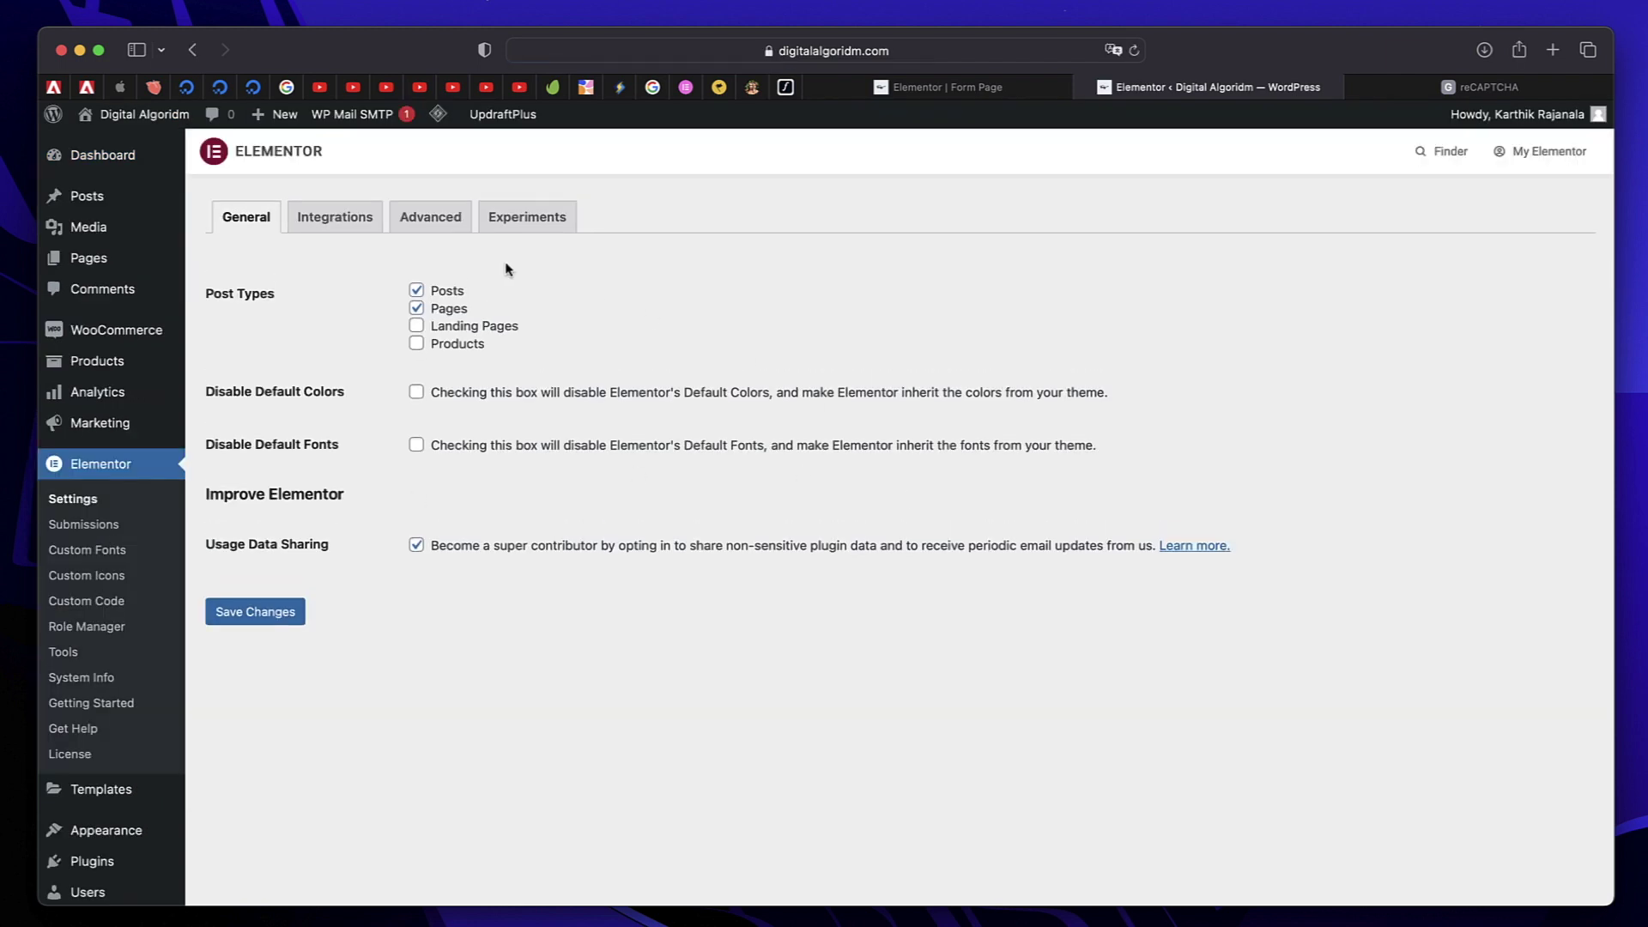
left_click(378, 221)
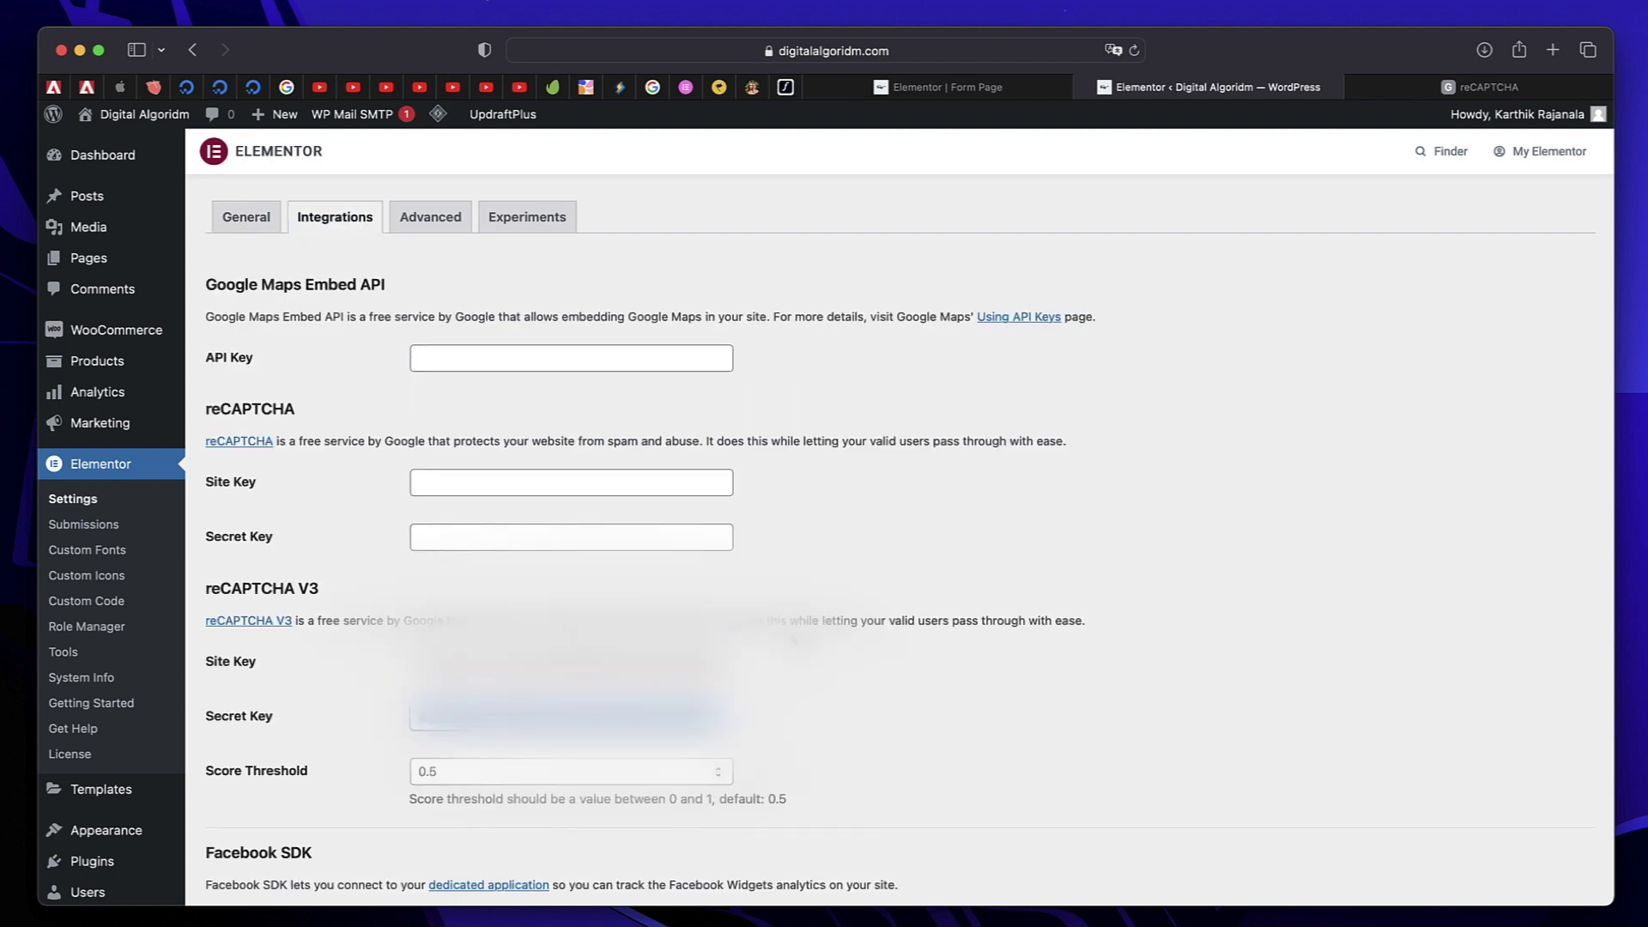
left_click(1462, 86)
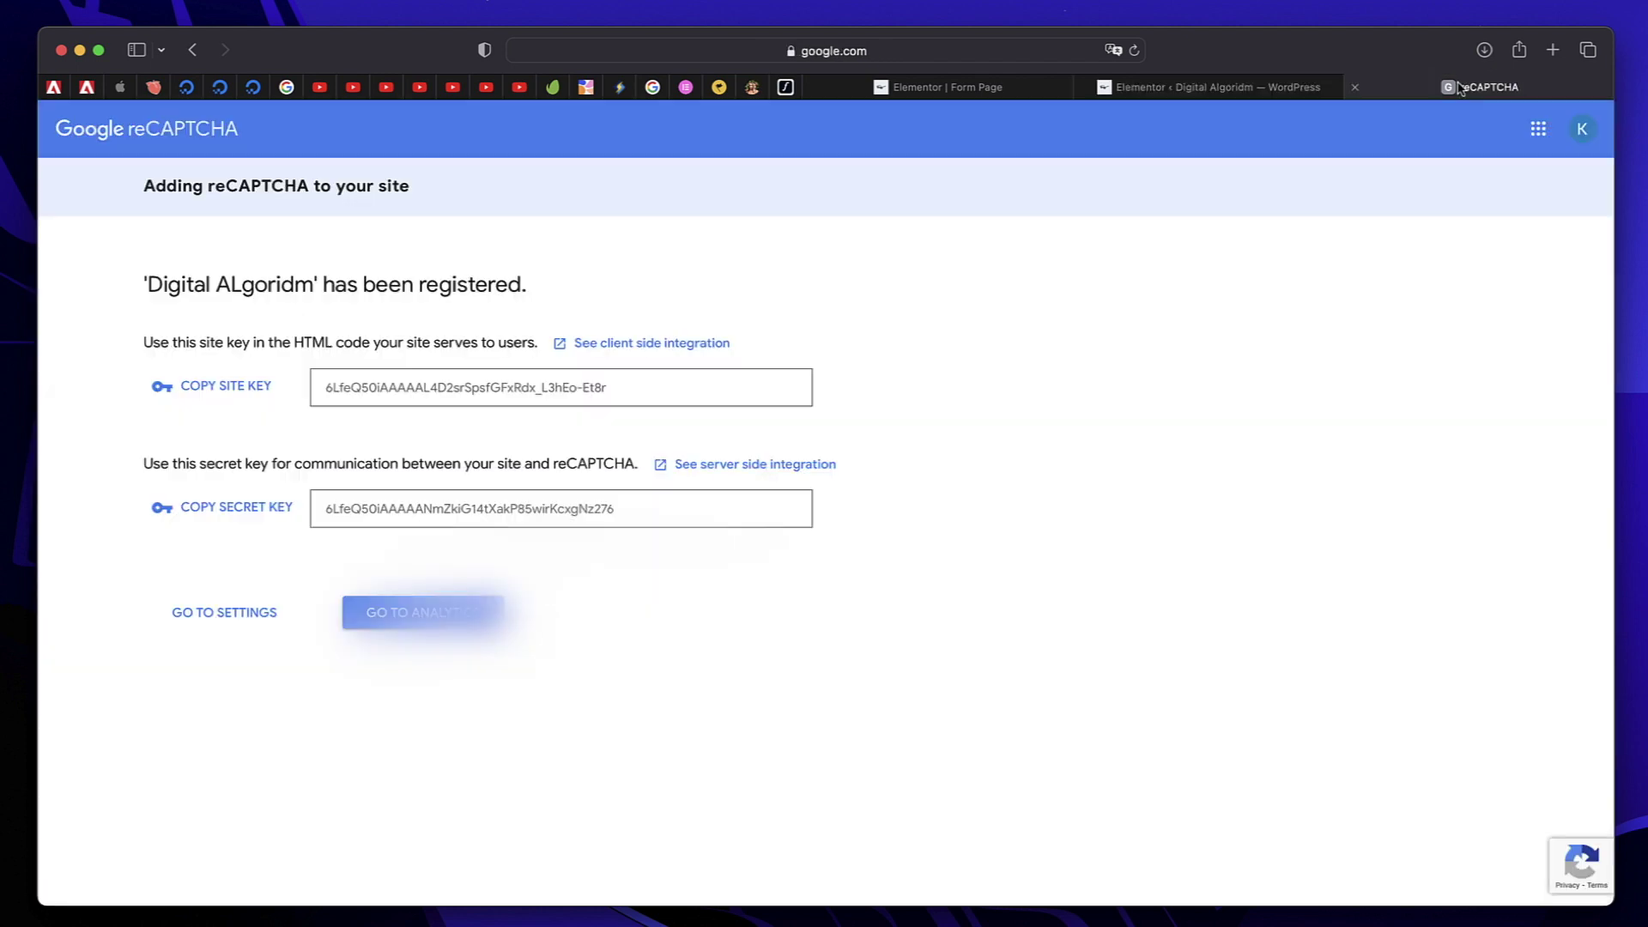
left_click(258, 378)
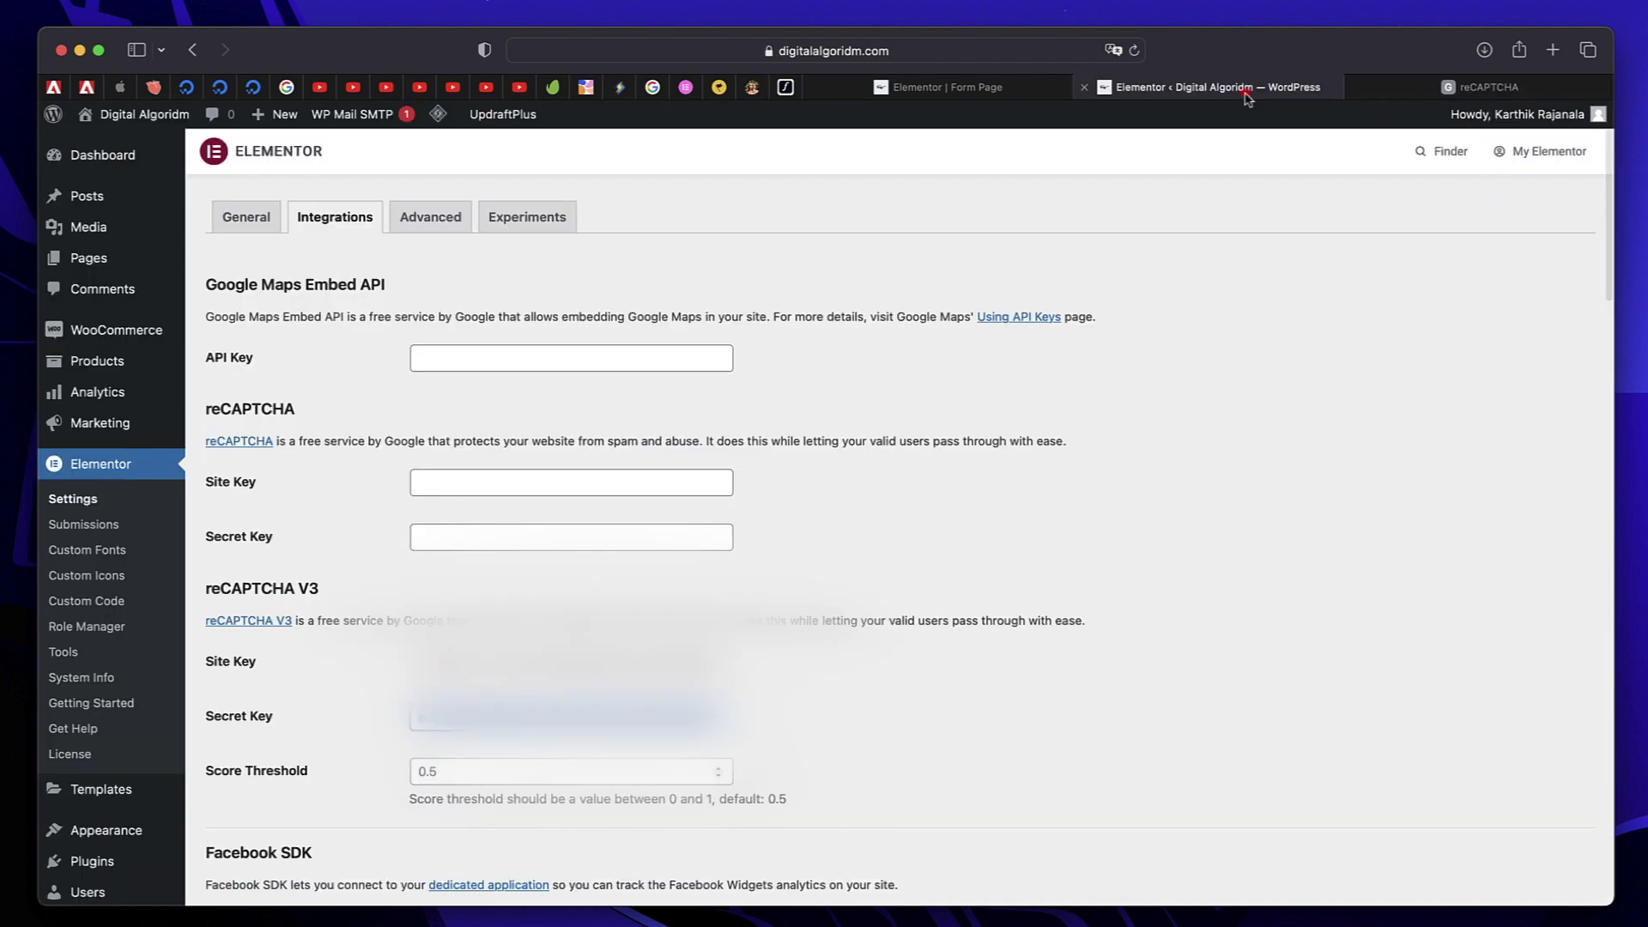
left_click(1245, 90)
left_click(517, 653)
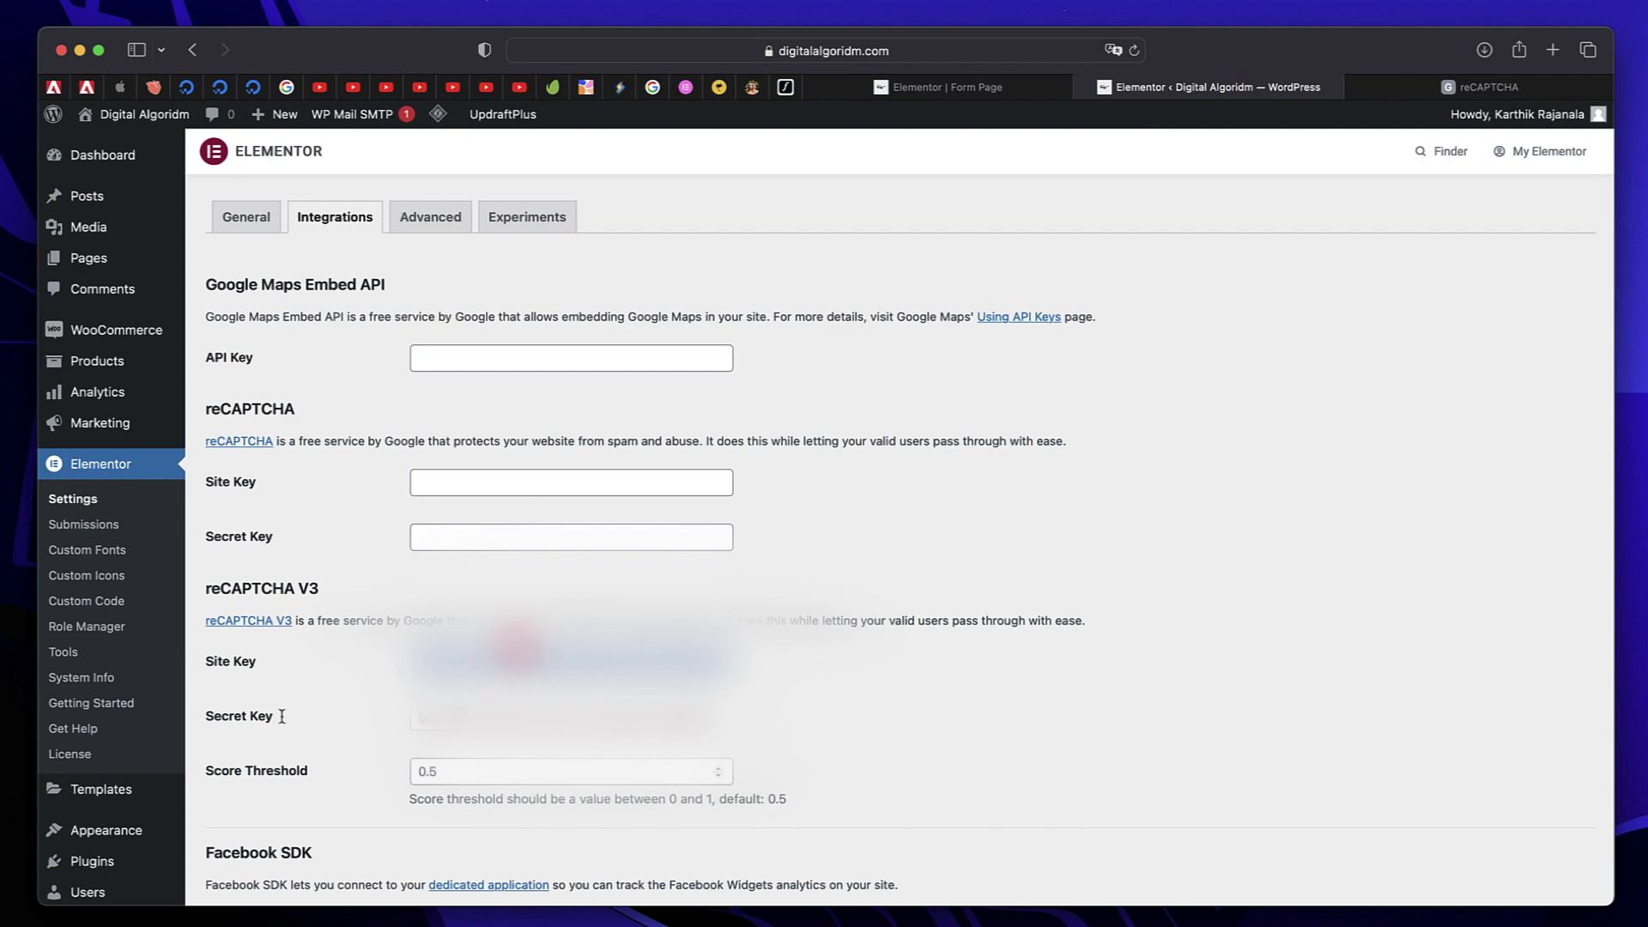
Paste the reCAPTCHA V3 secret key and save the integration settings.
left_click(1492, 91)
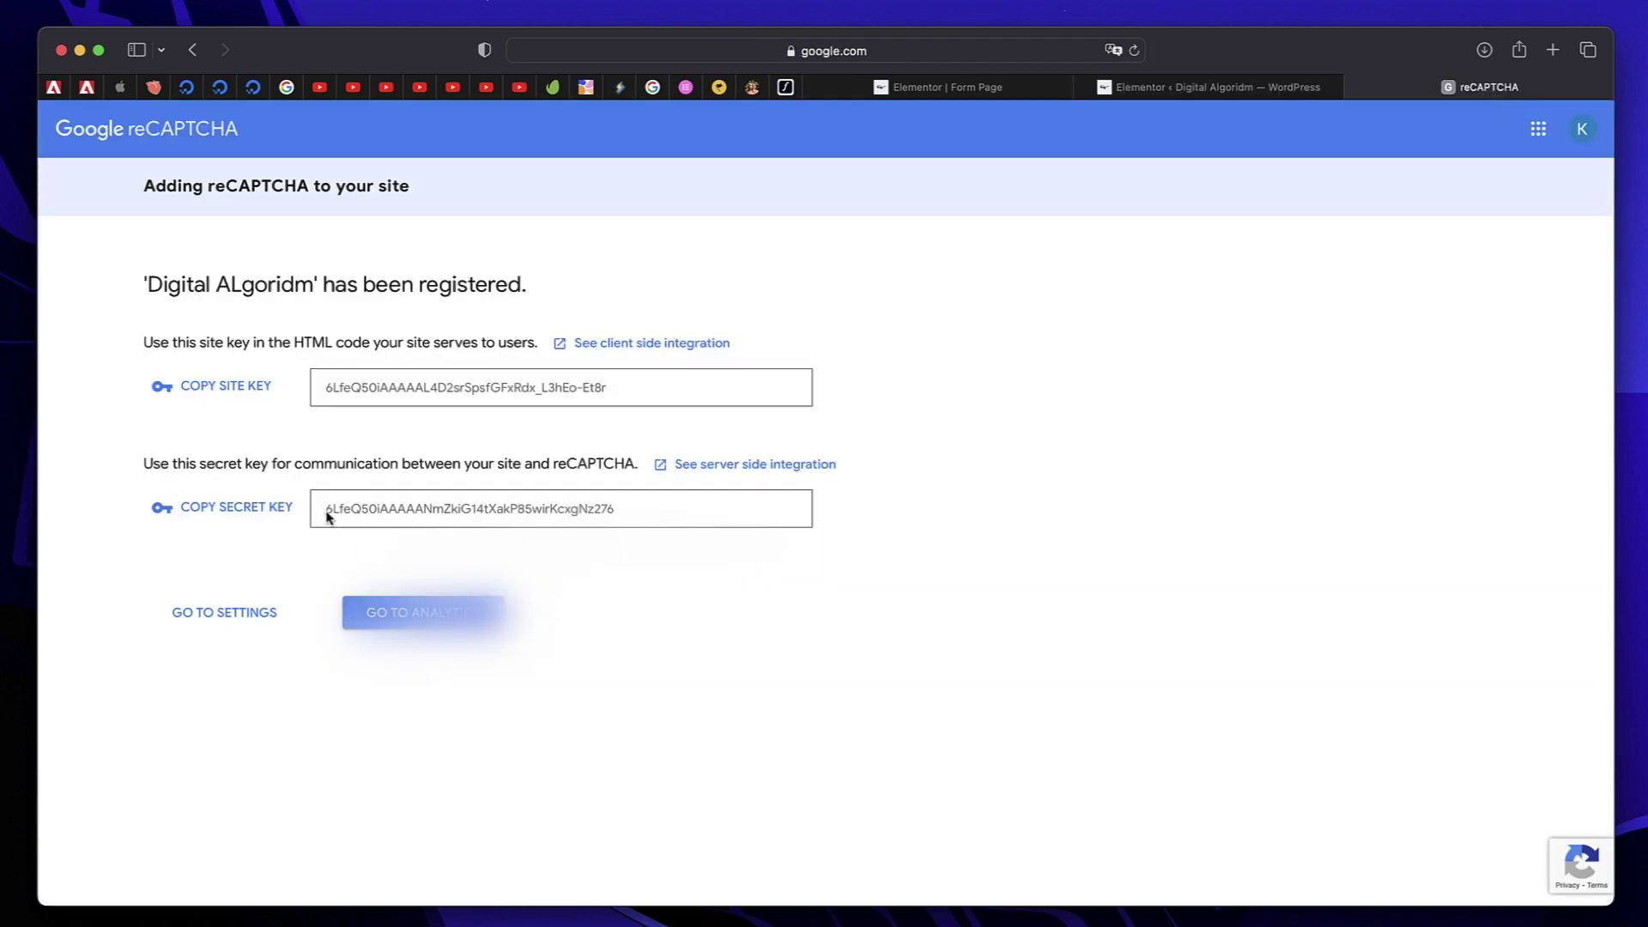
left_click(254, 510)
left_click(1211, 88)
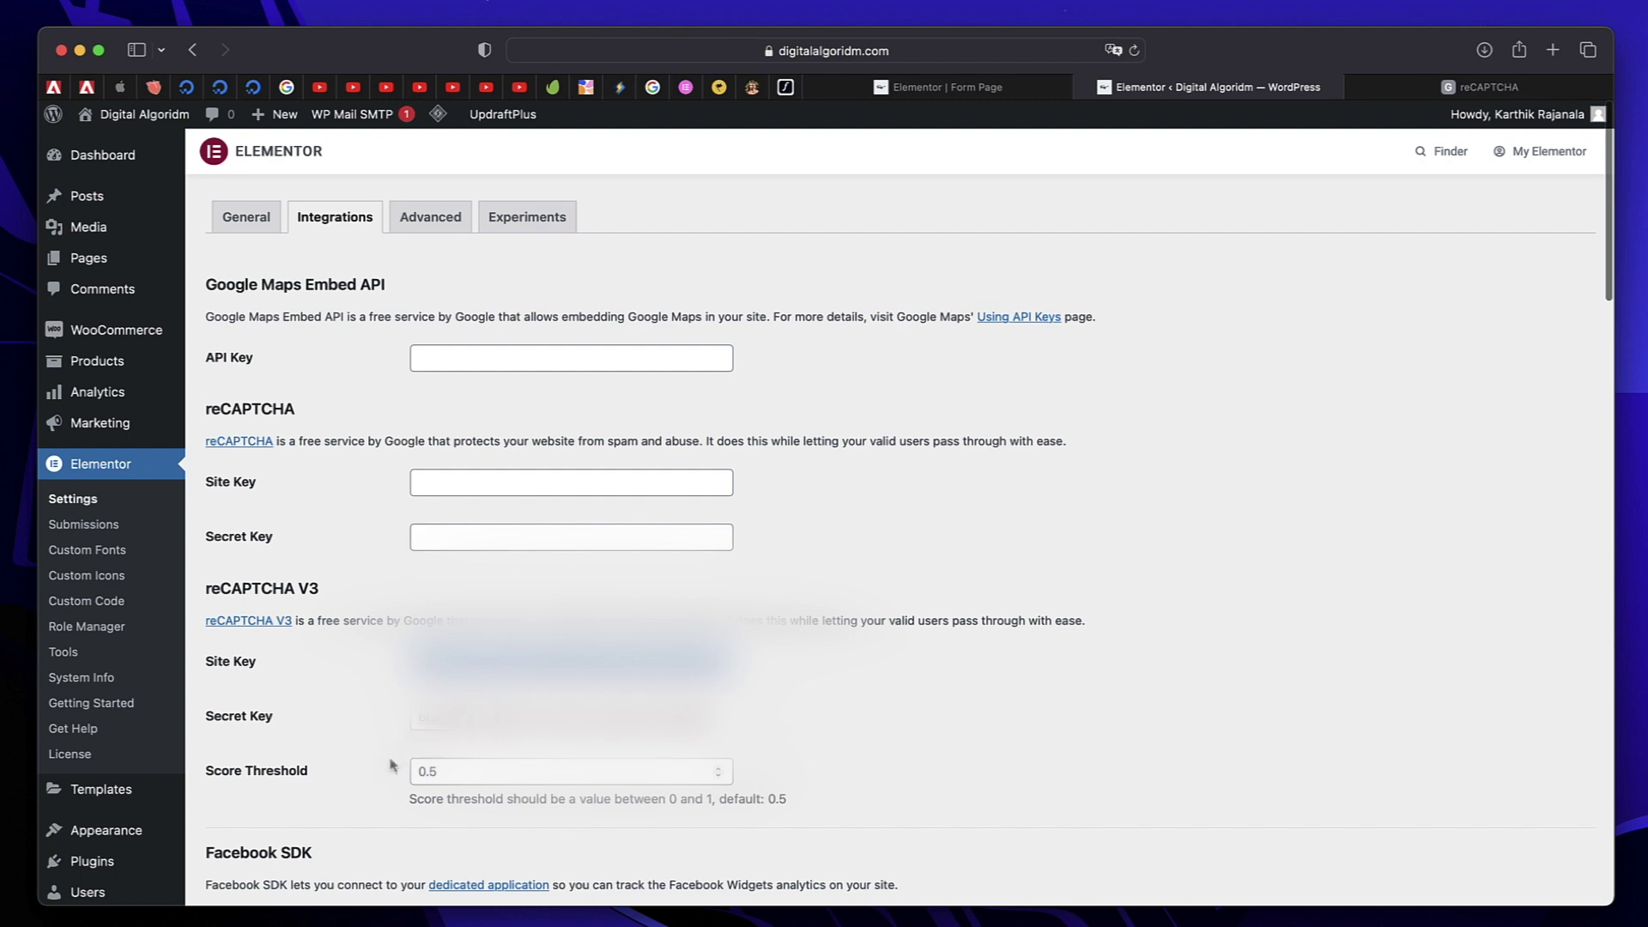
scroll(391, 765, "down", 15)
left_click(290, 814)
Back on the form page, collapse the Captcha field and update the page.
left_click(938, 87)
left_click(145, 502)
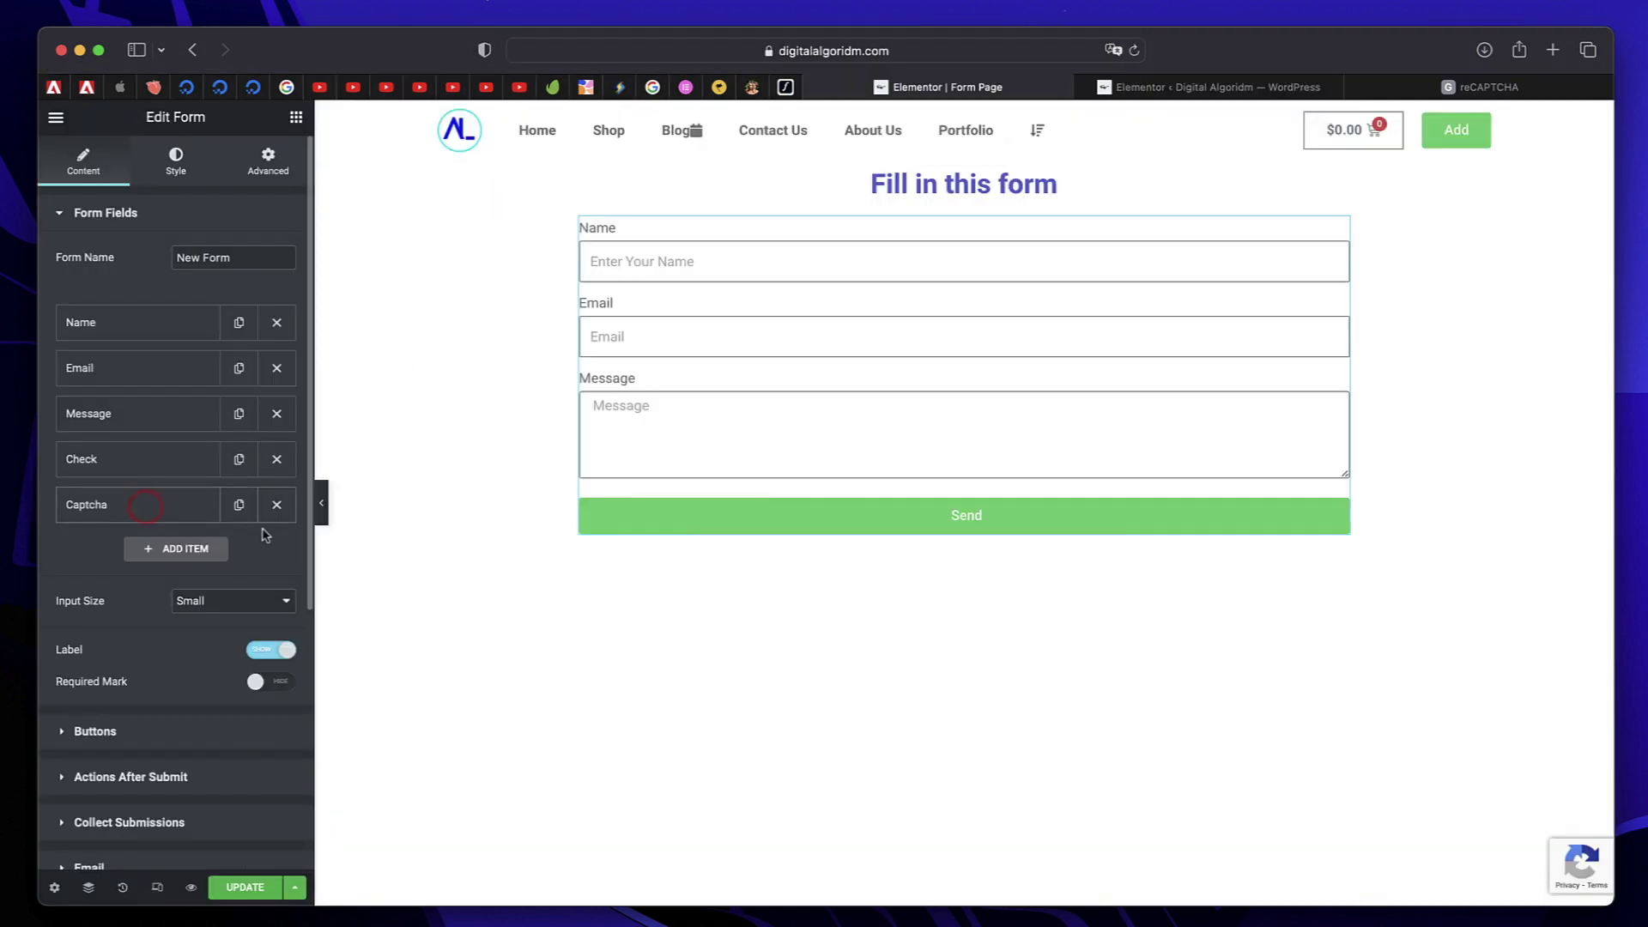
left_click(245, 886)
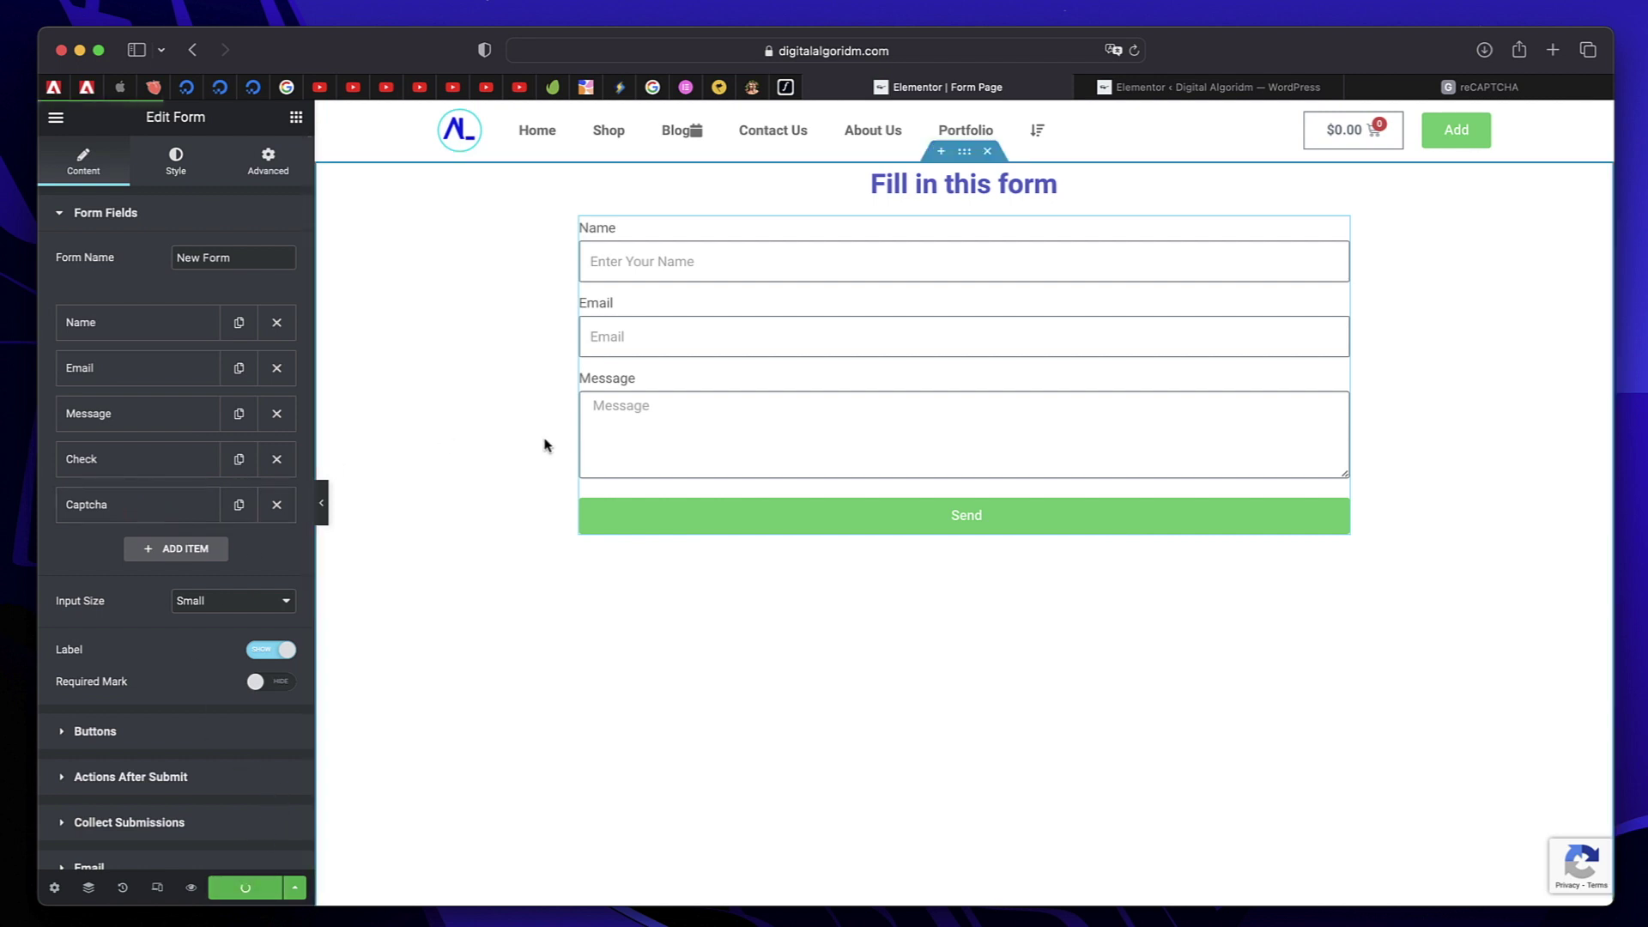
left_click(1134, 49)
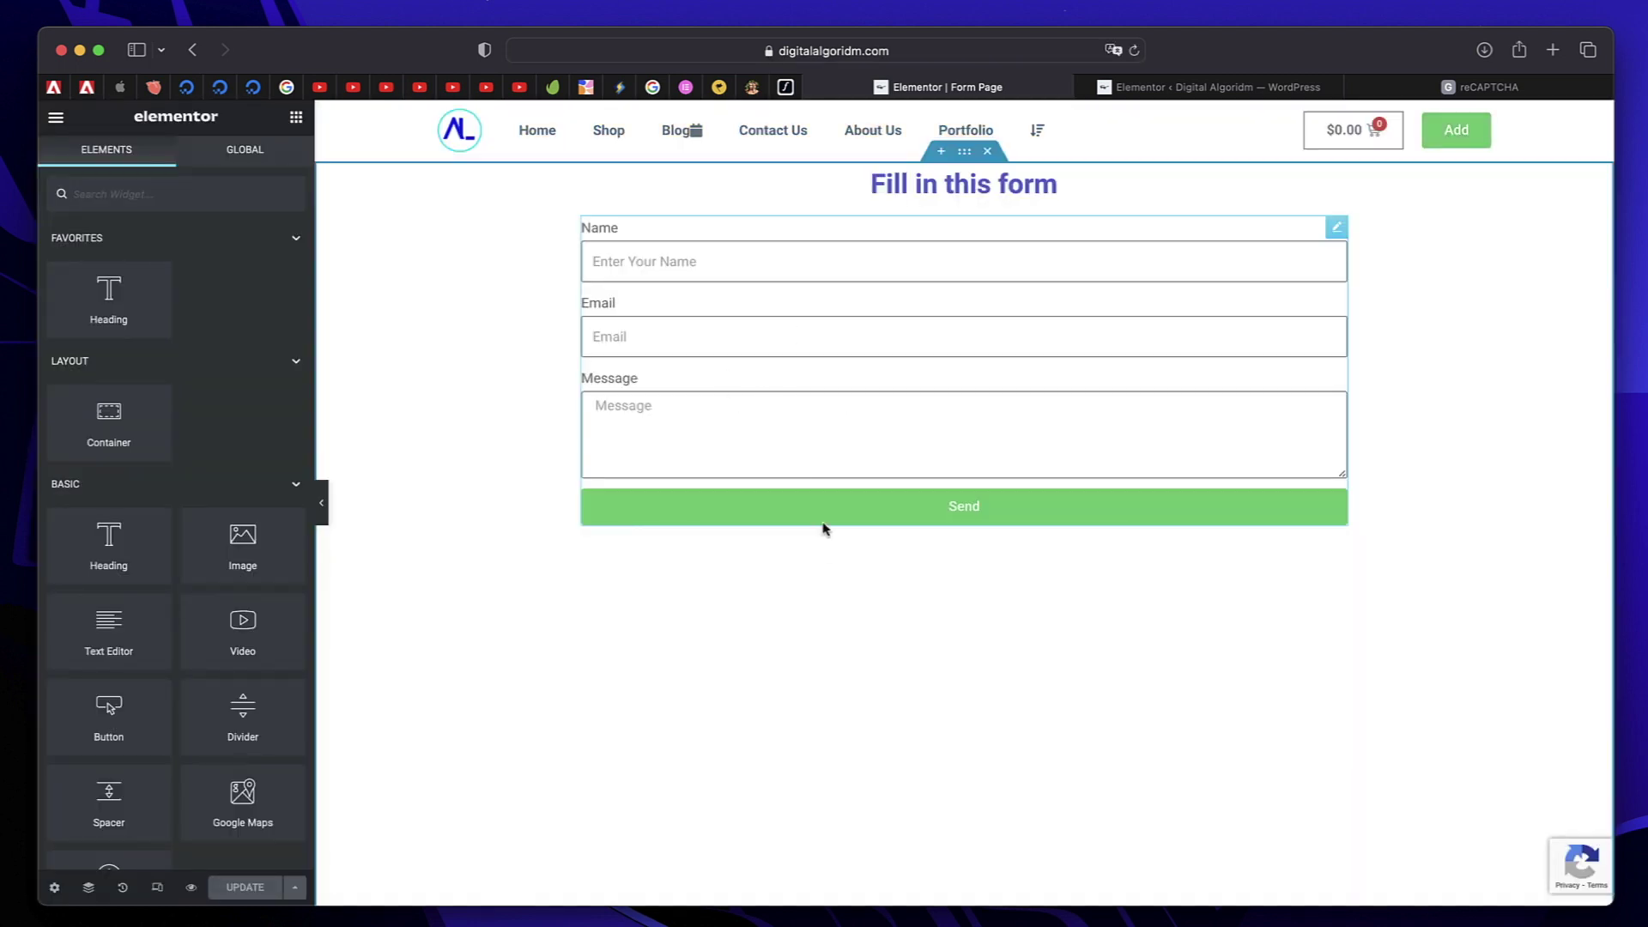
mouse_move(1562, 848)
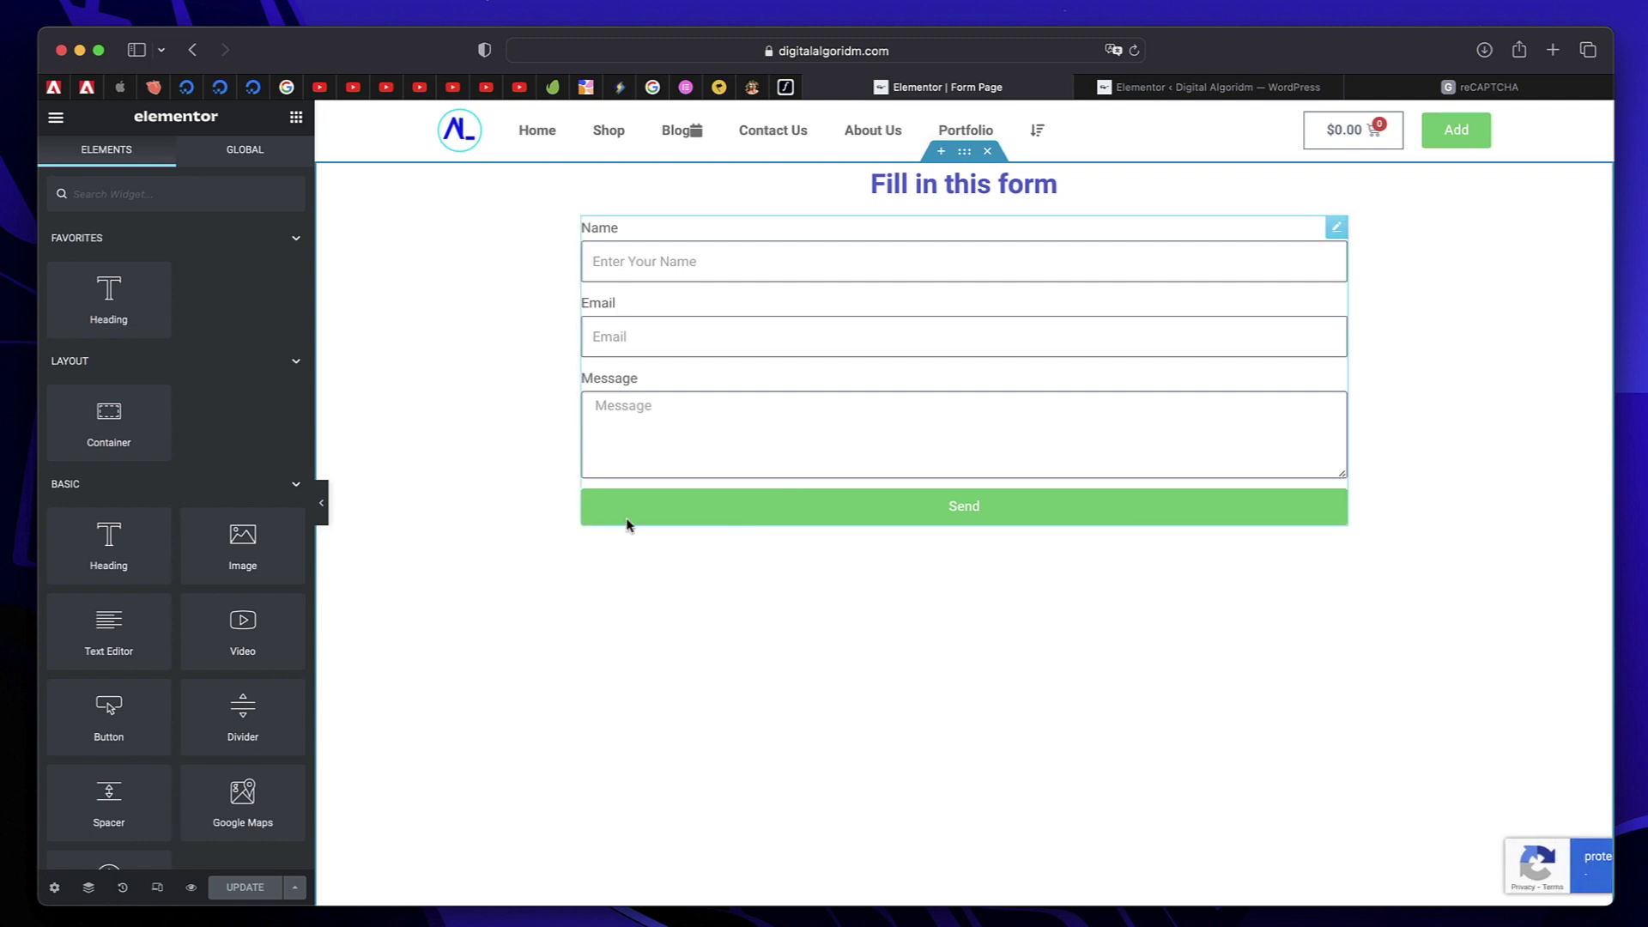
left_click(1337, 230)
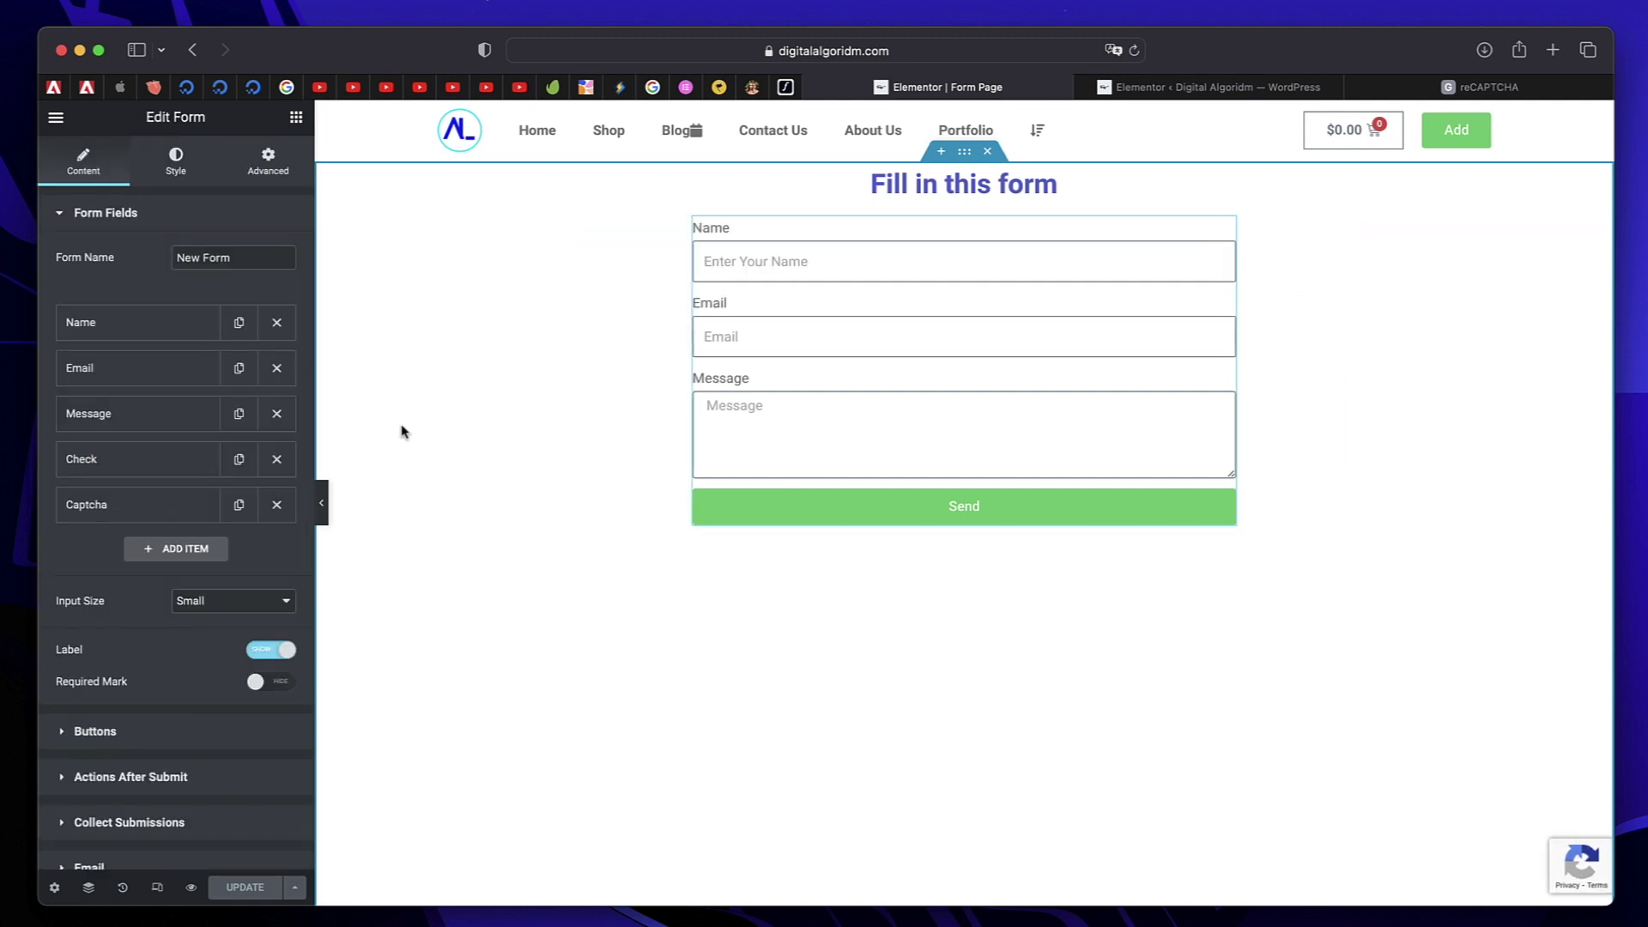
left_click(164, 501)
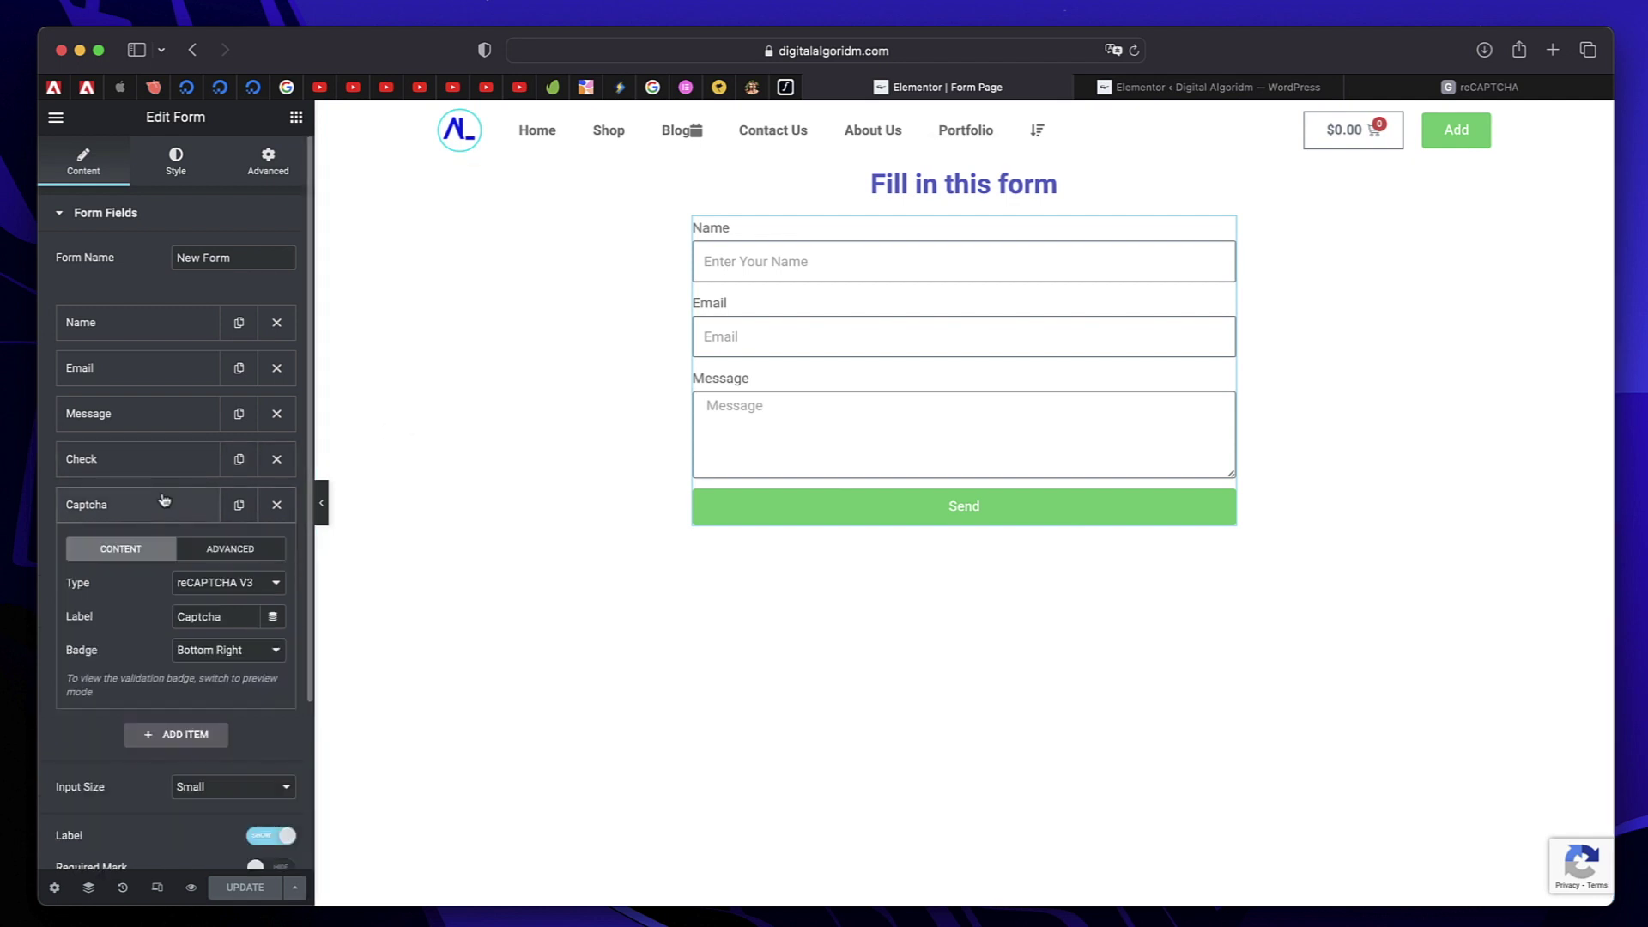
double_click(213, 614)
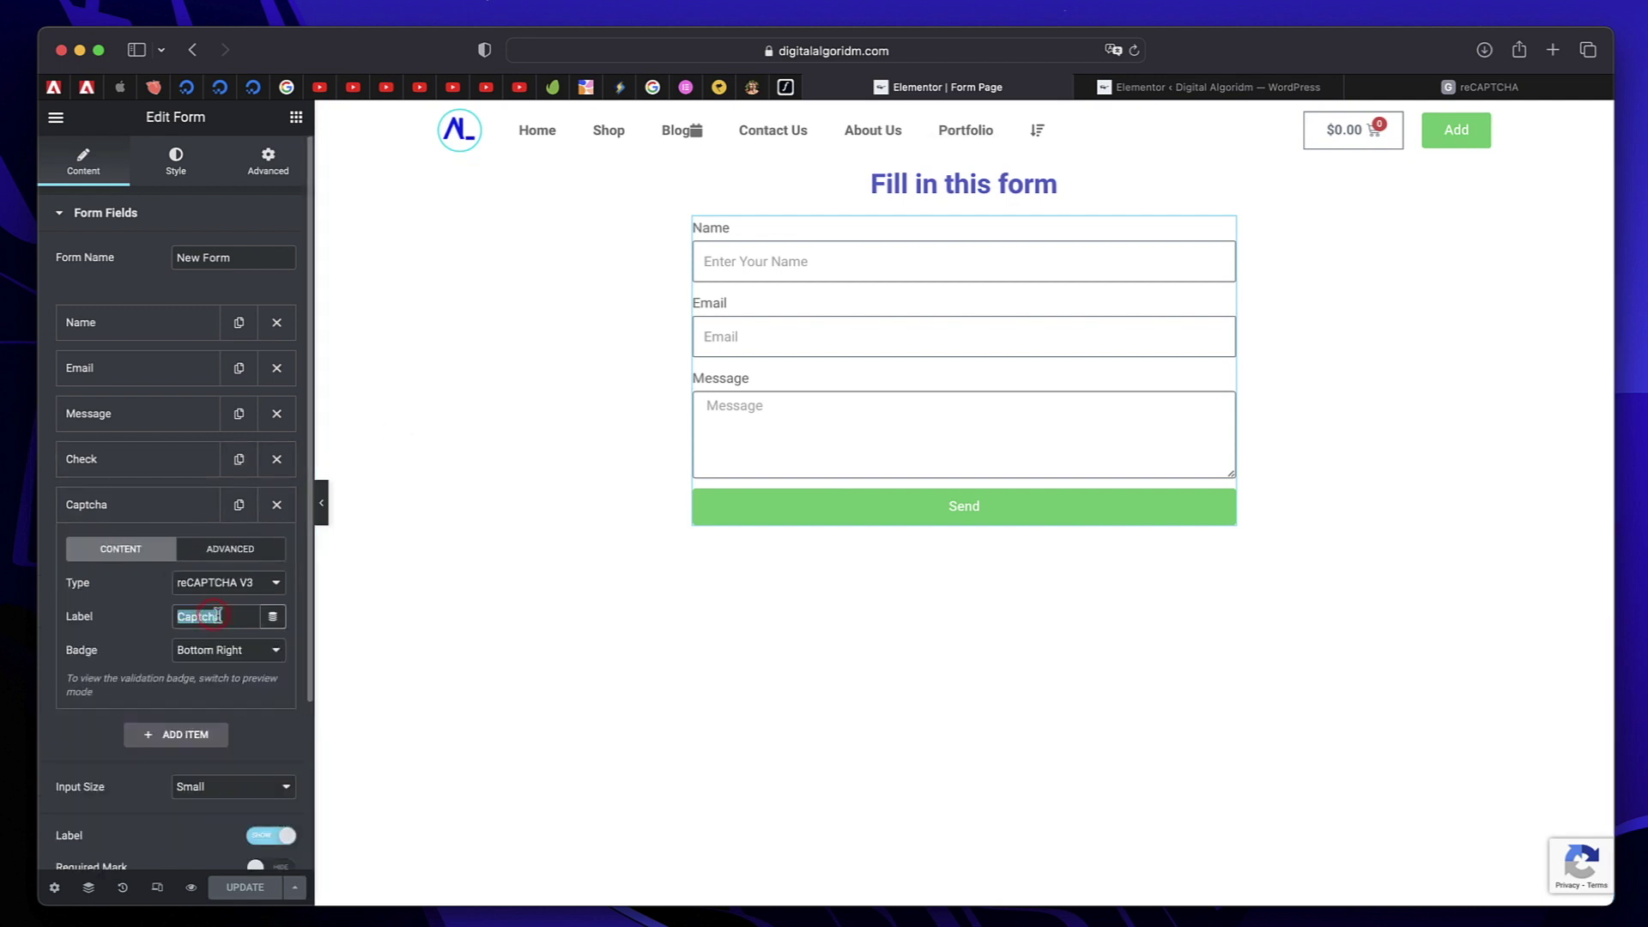
left_click(243, 658)
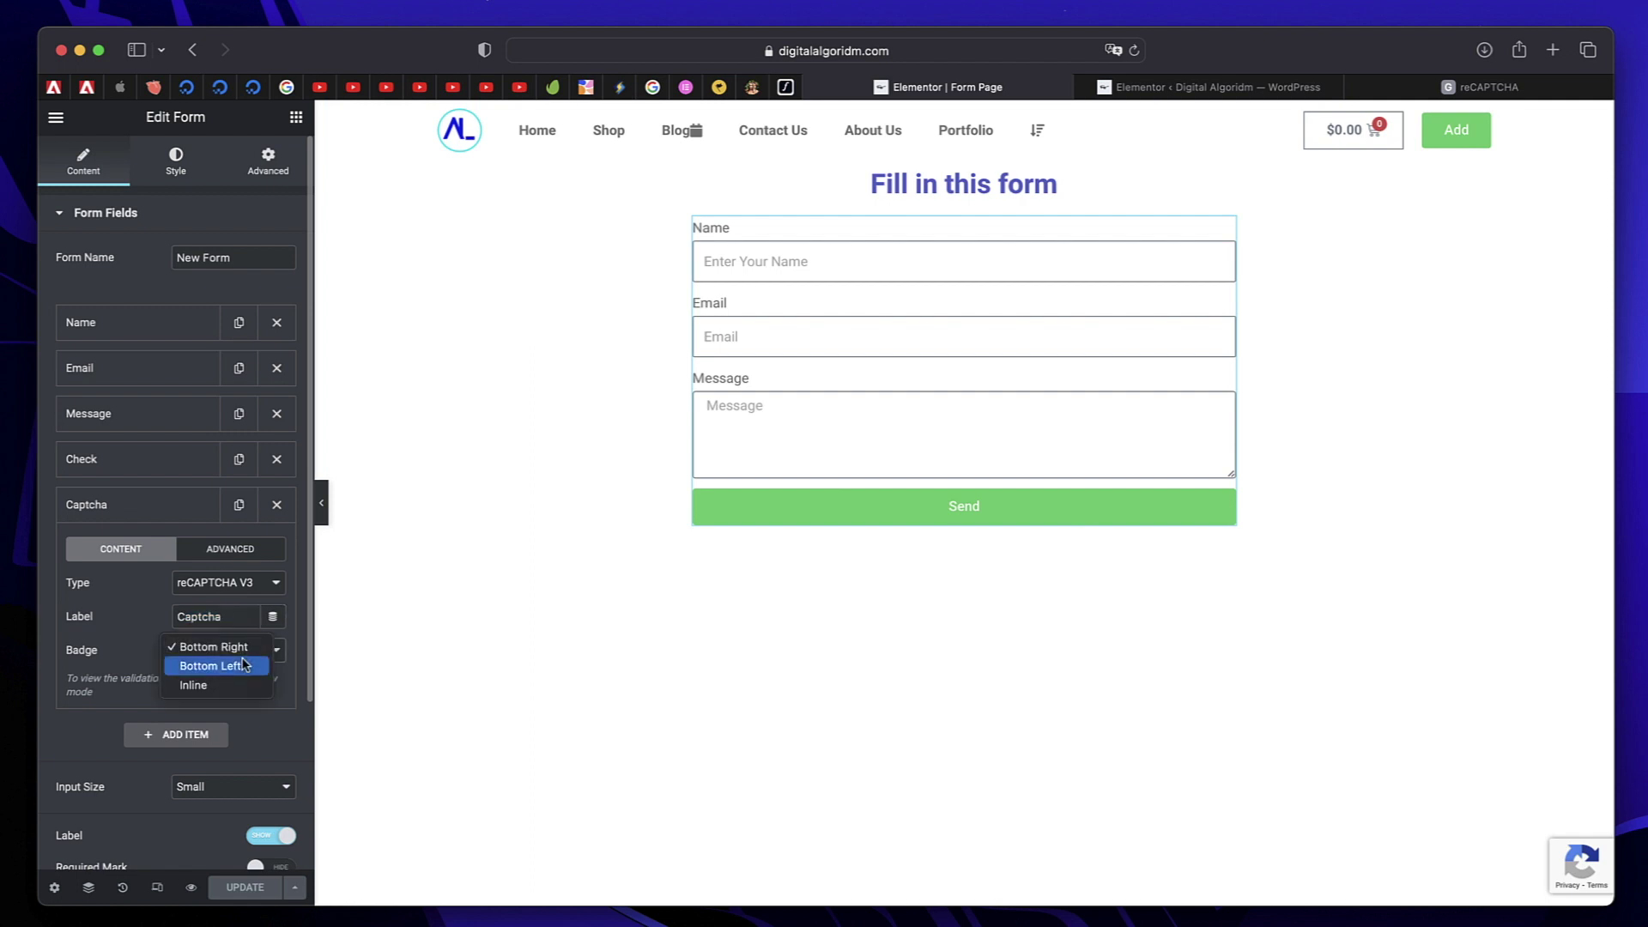
left_click(239, 667)
left_click(241, 655)
left_click(221, 671)
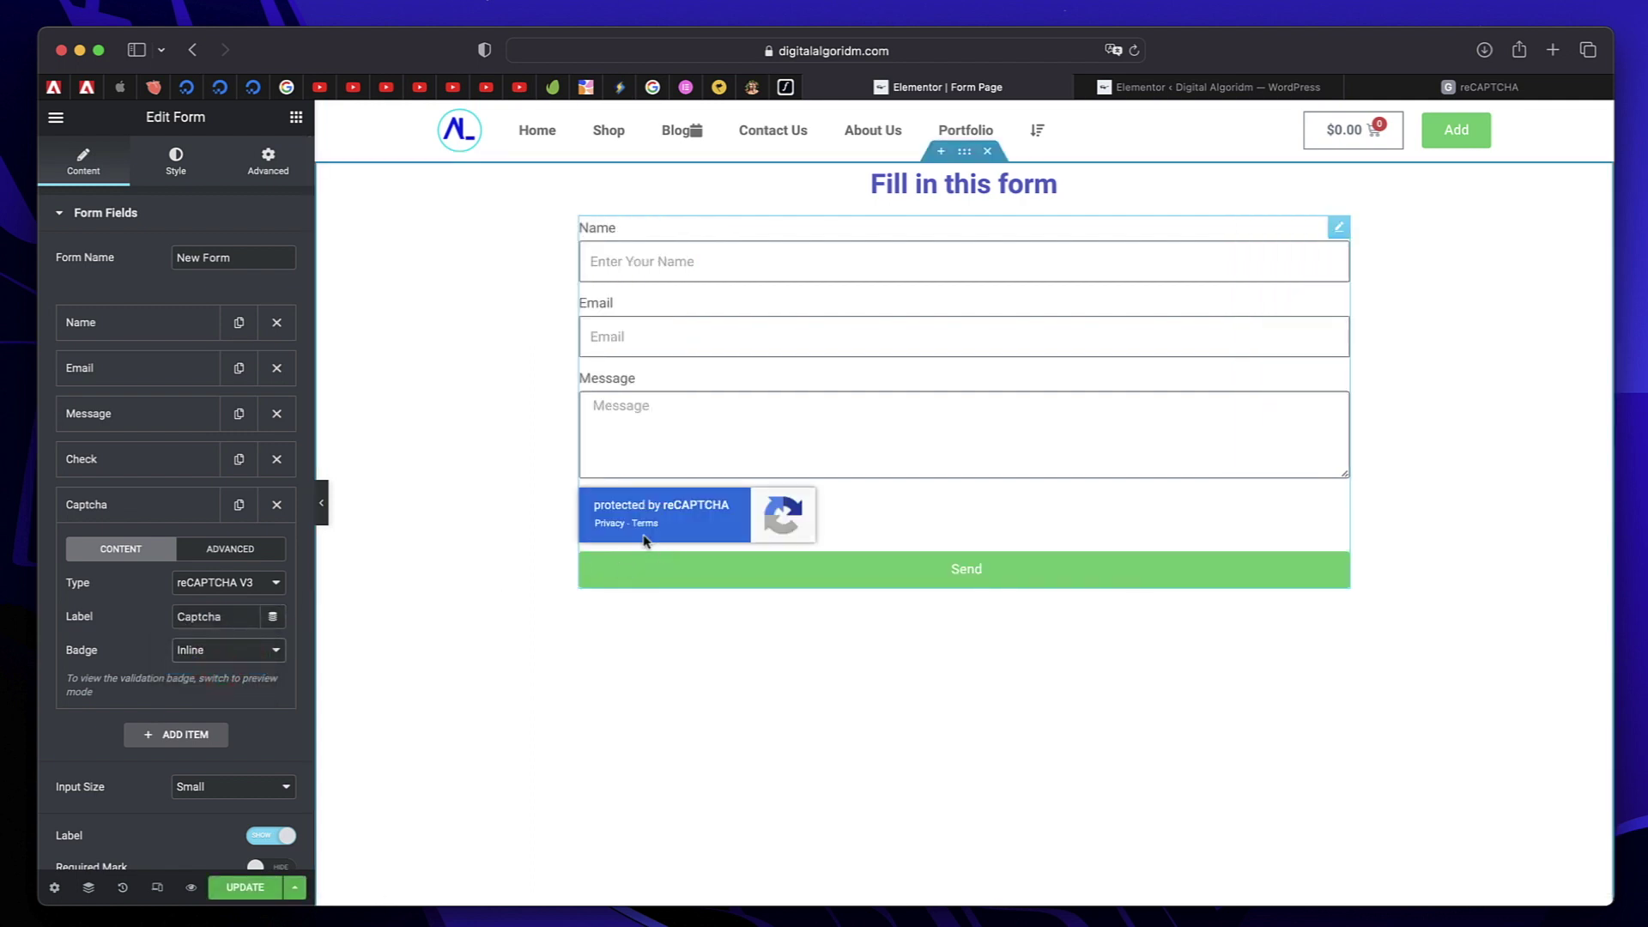
left_click(243, 653)
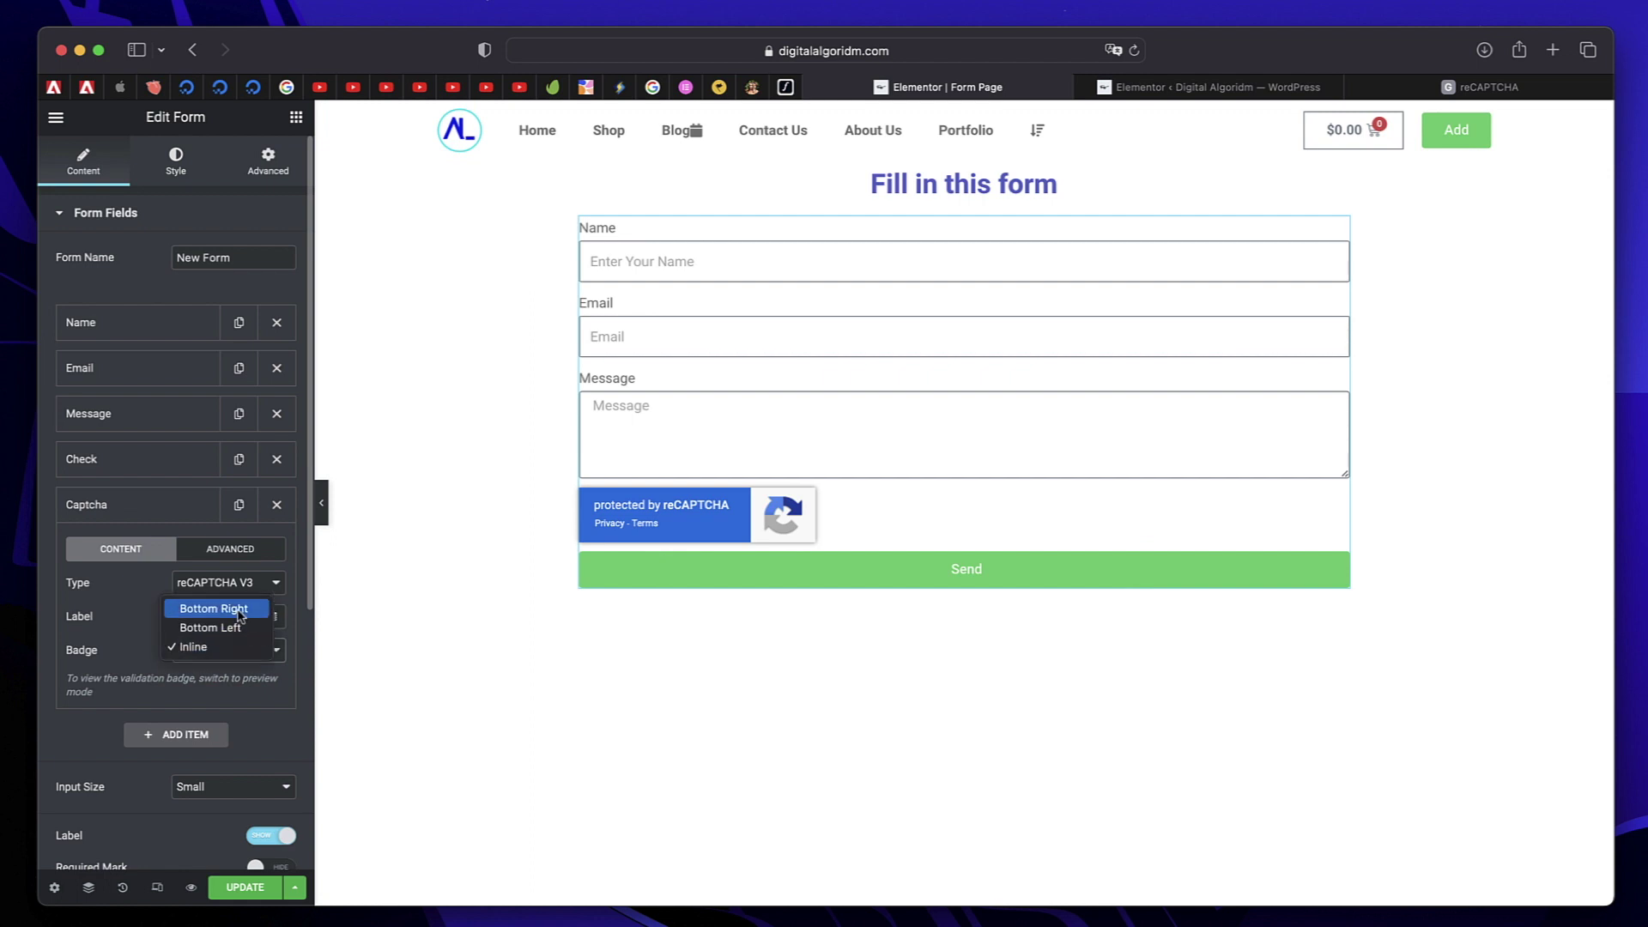
left_click(239, 610)
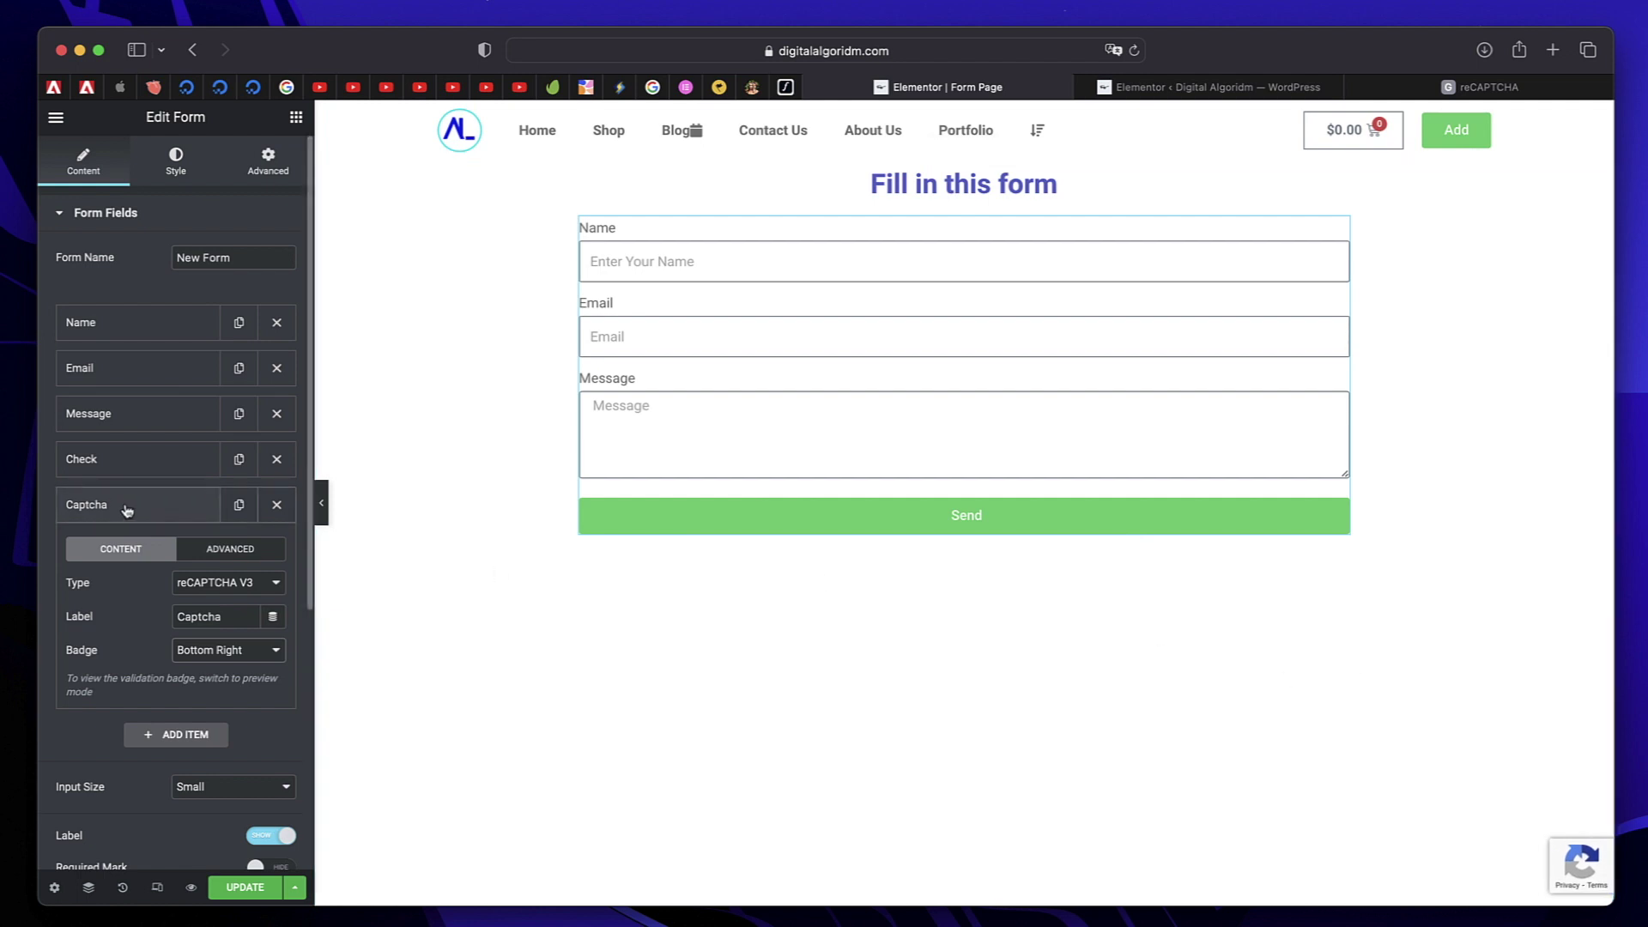
left_click(126, 510)
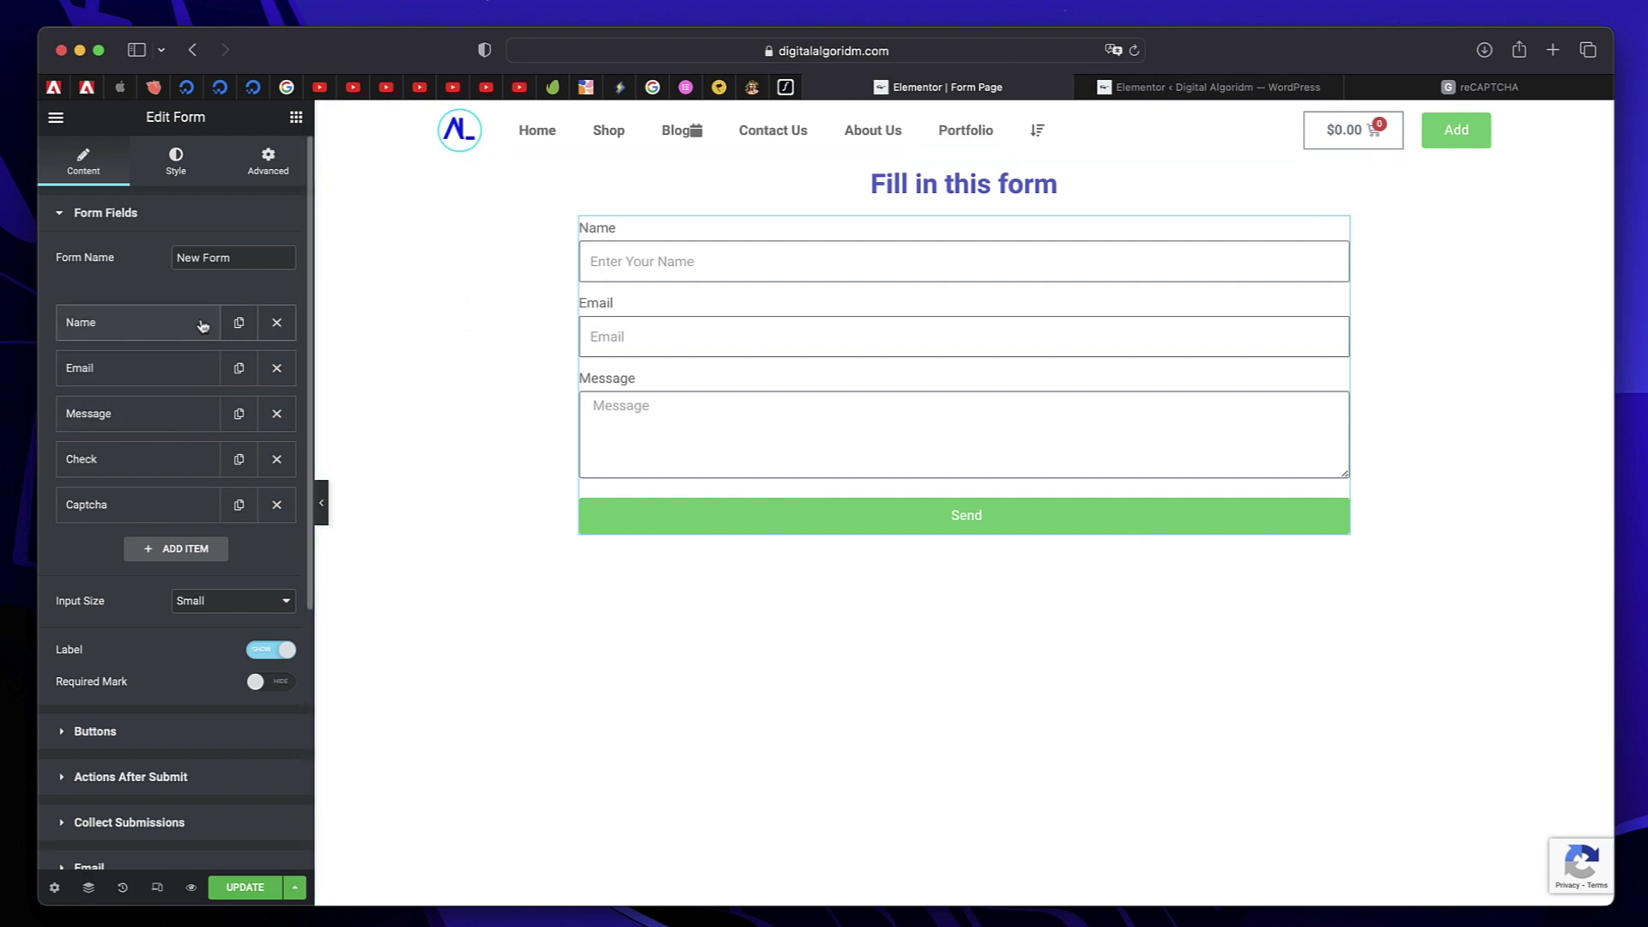
Review the Captcha field's settings, then update the form page.
left_click(136, 516)
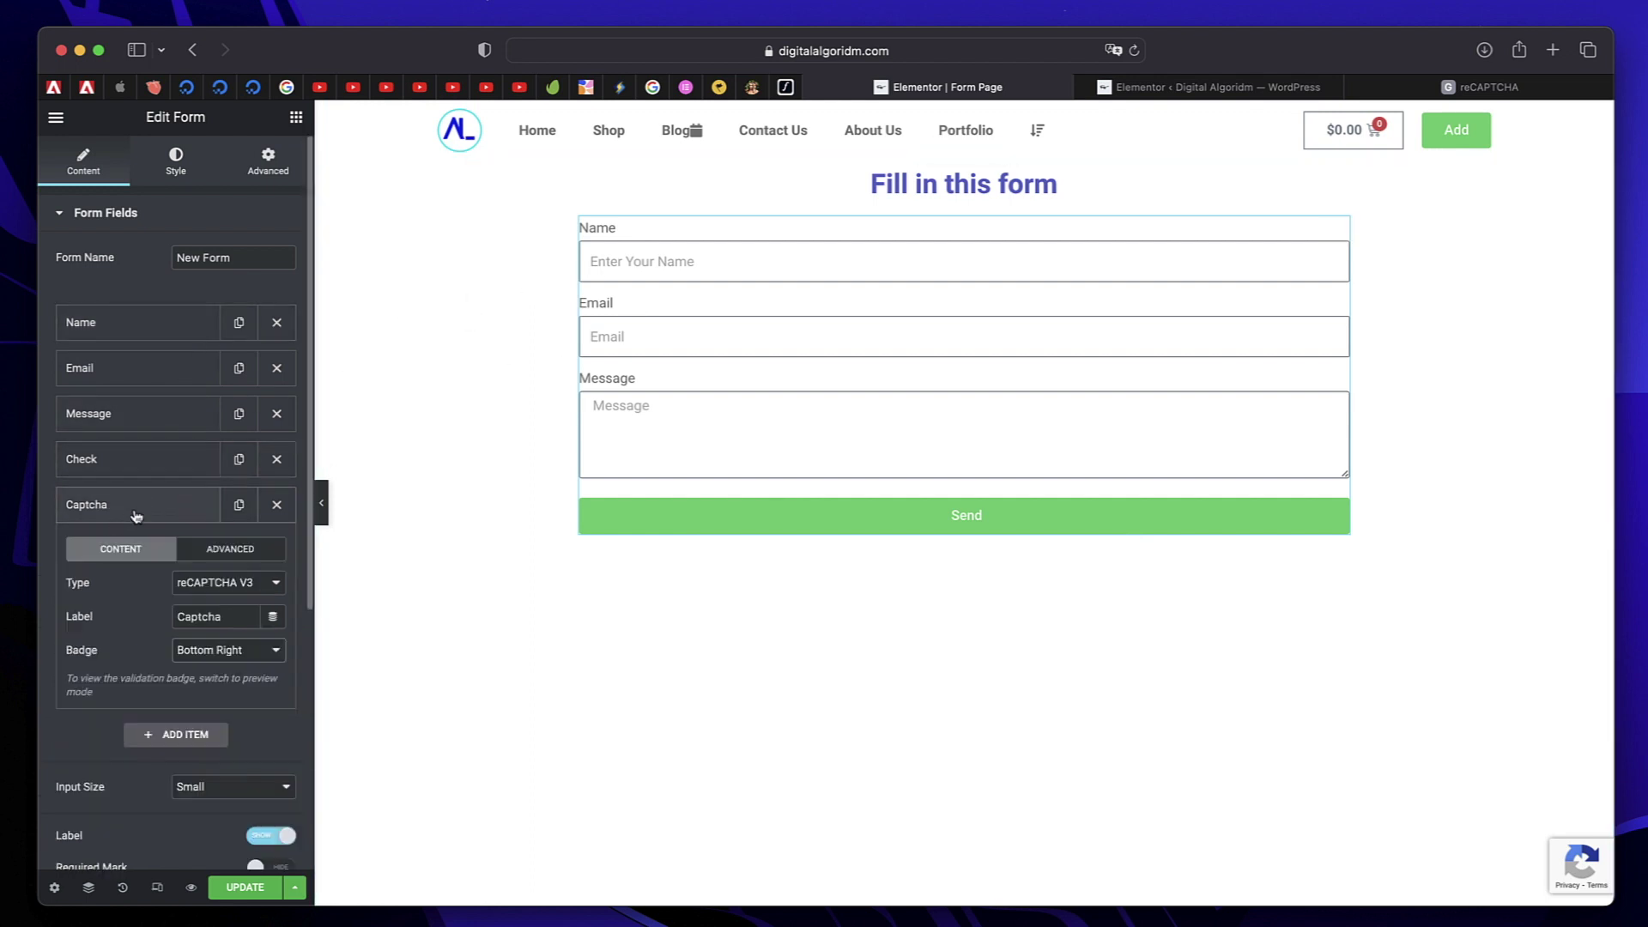
left_click(137, 515)
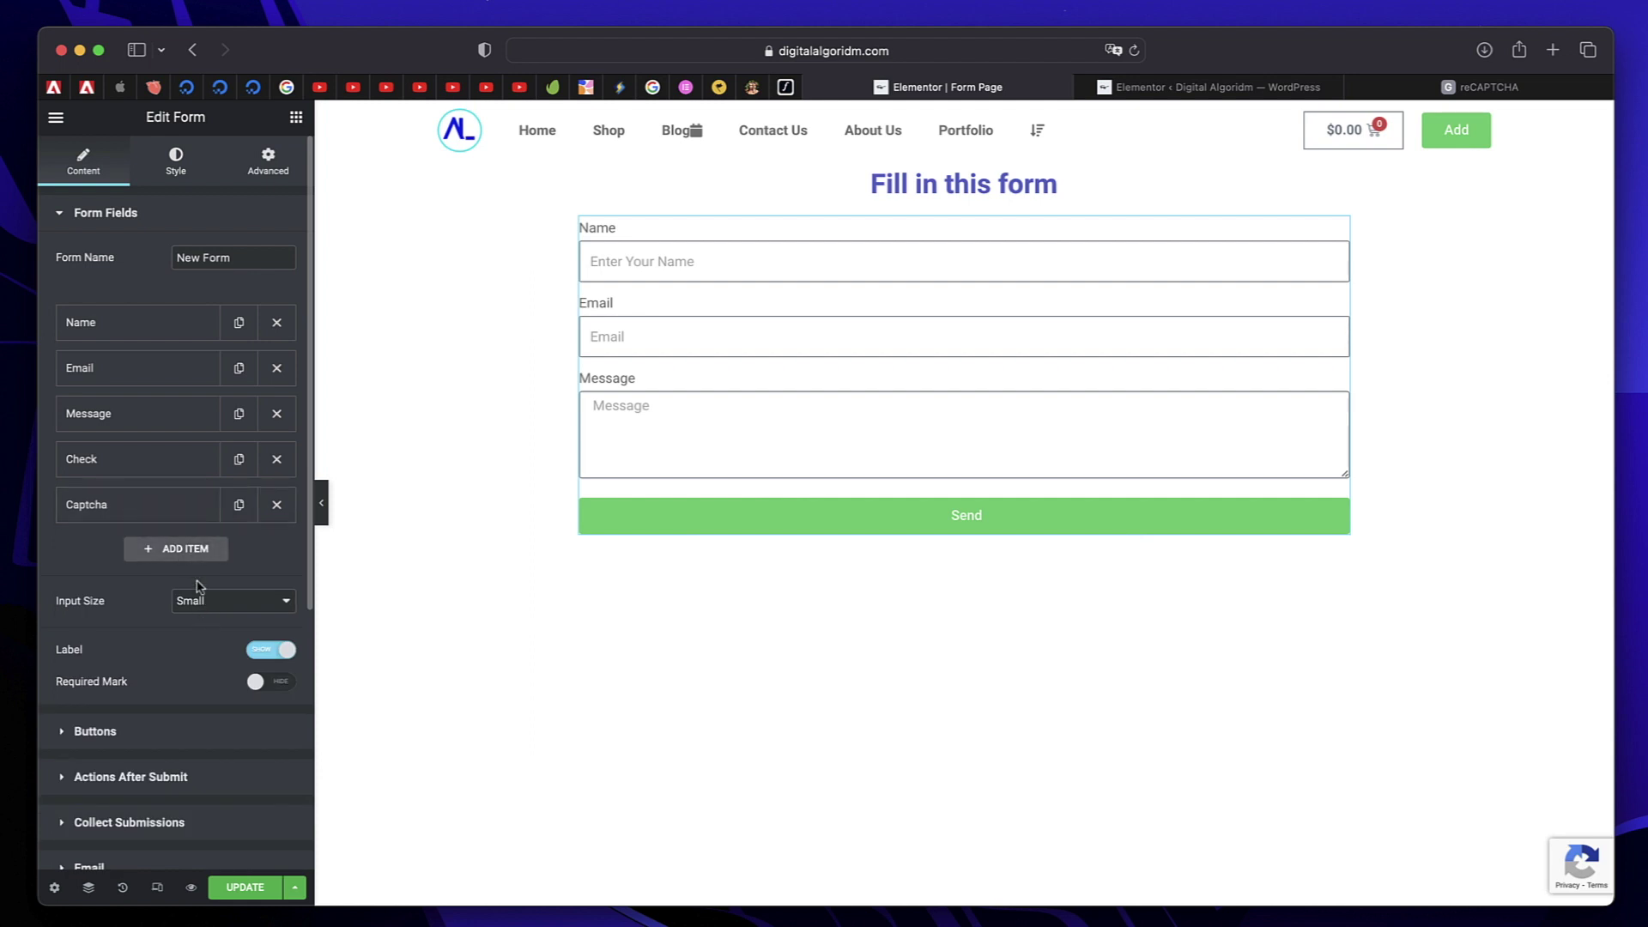
left_click(244, 887)
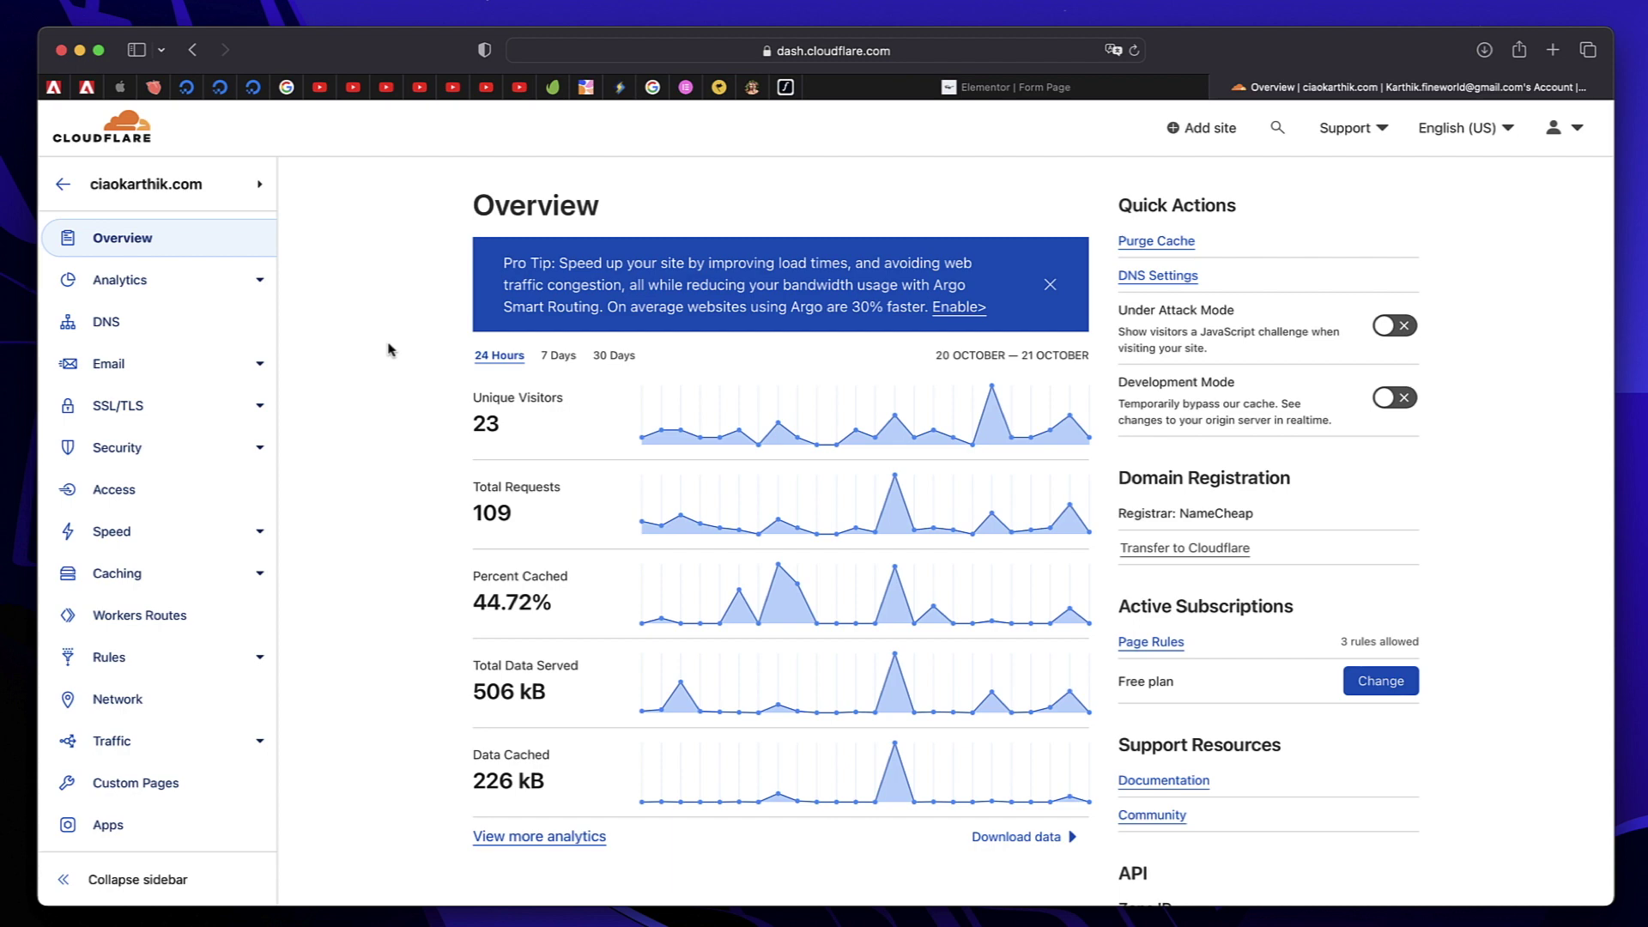
Under Security, check Bots, then browse the DDoS, Page Shield and WAF rules pages.
left_click(258, 445)
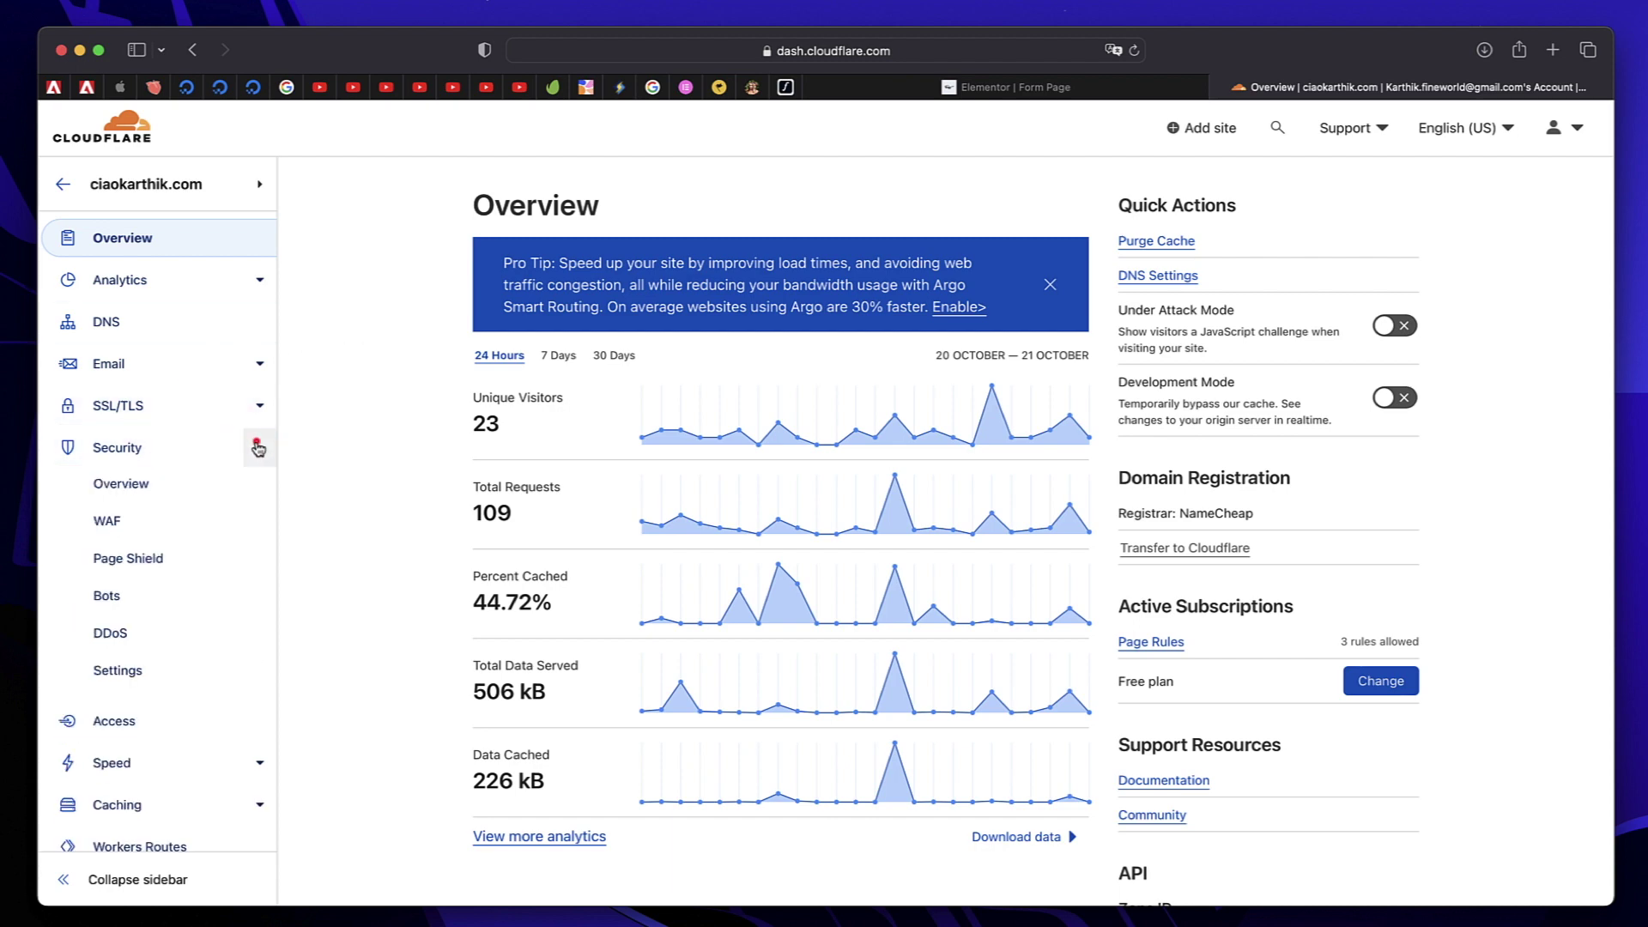
left_click(161, 591)
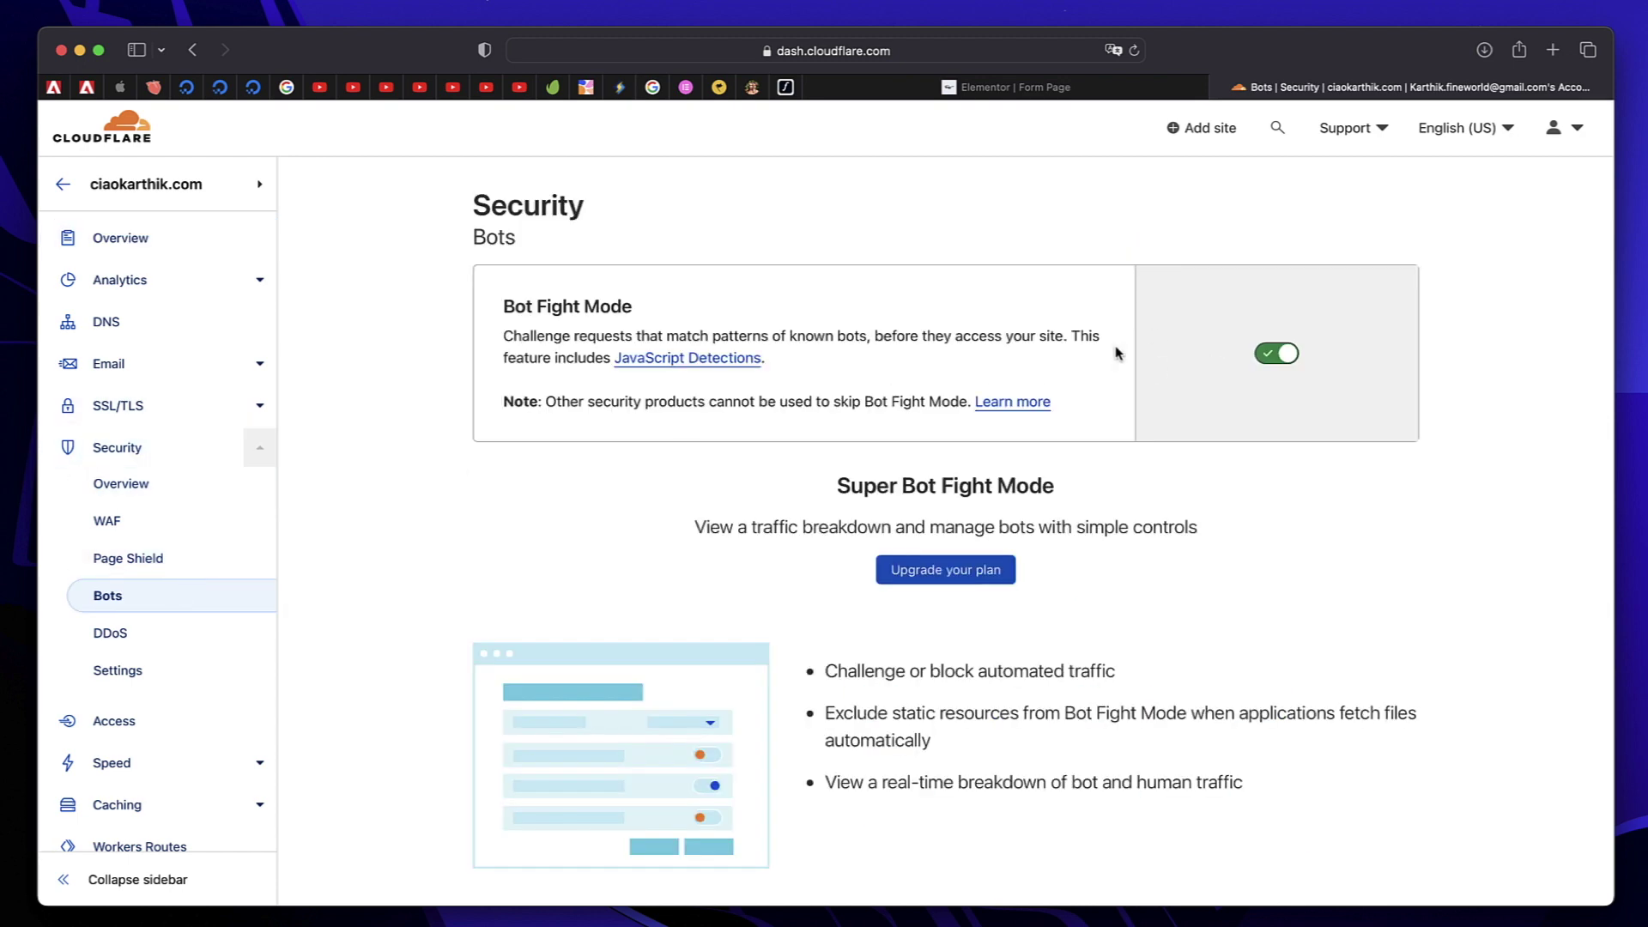
scroll(989, 502, "down", 5)
left_click(170, 637)
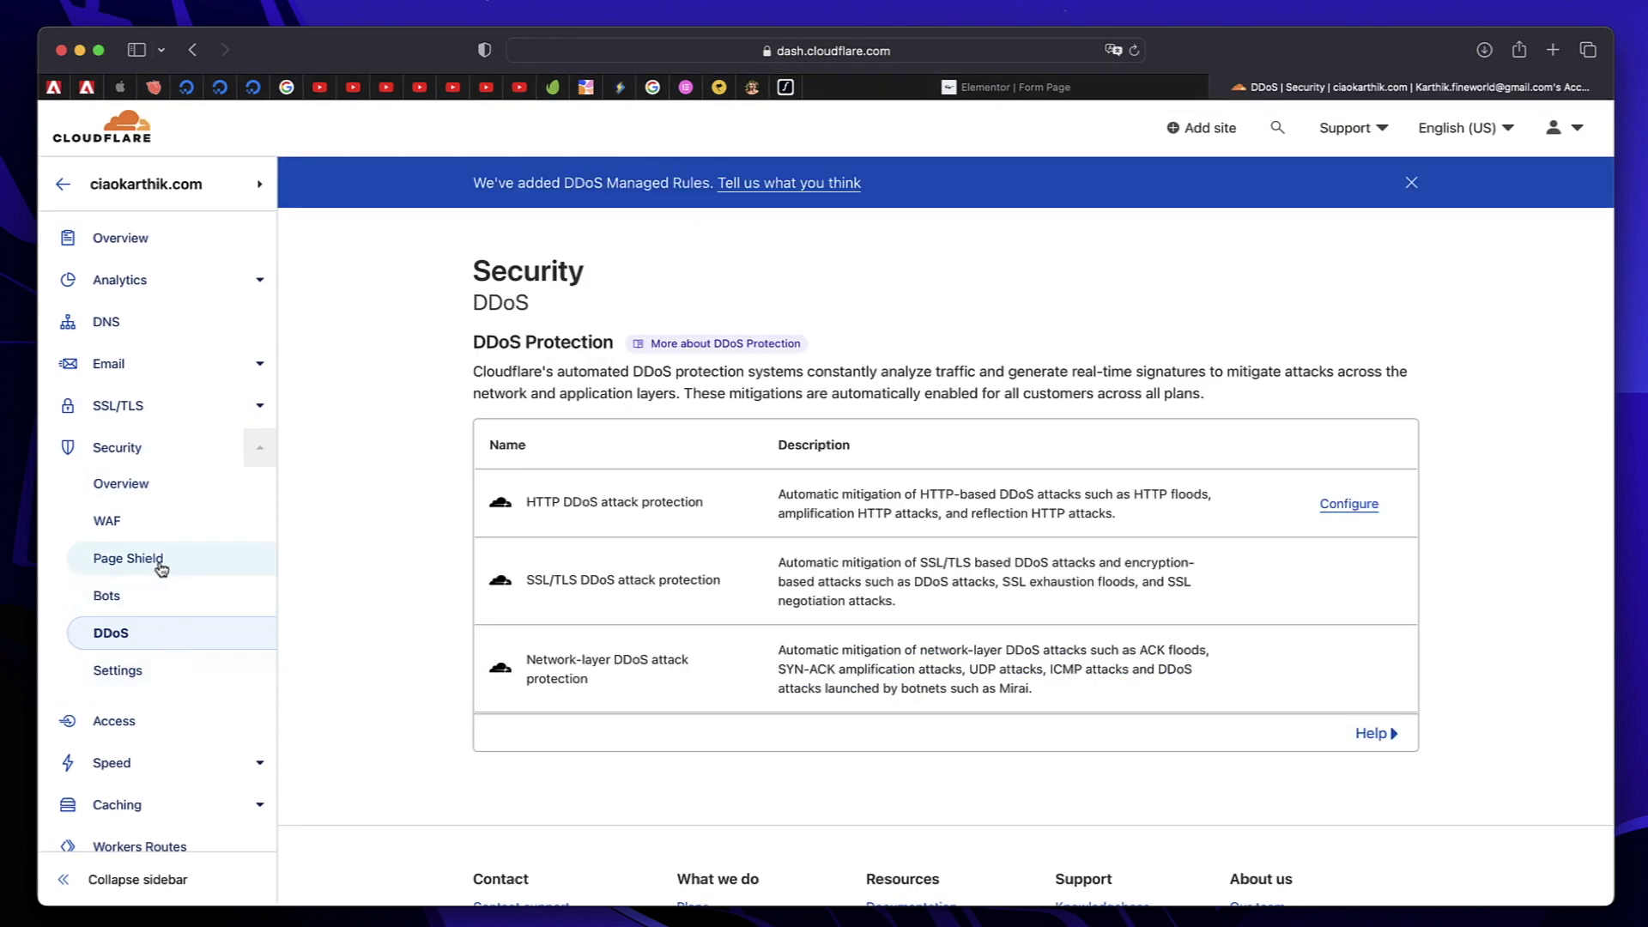
left_click(160, 563)
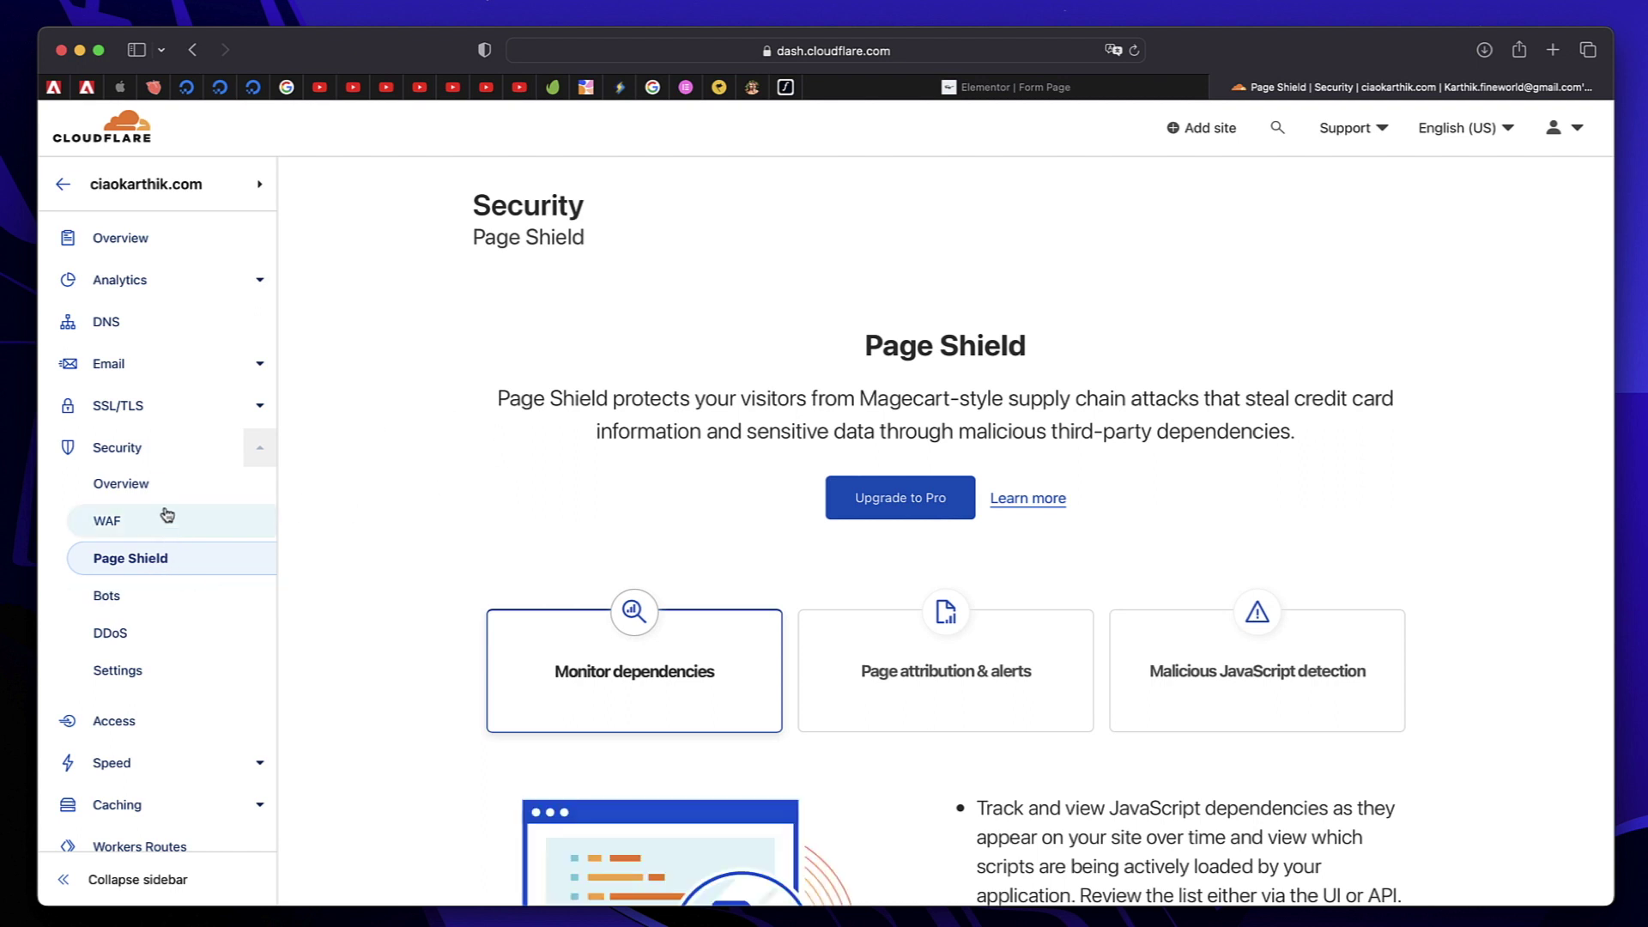
left_click(165, 515)
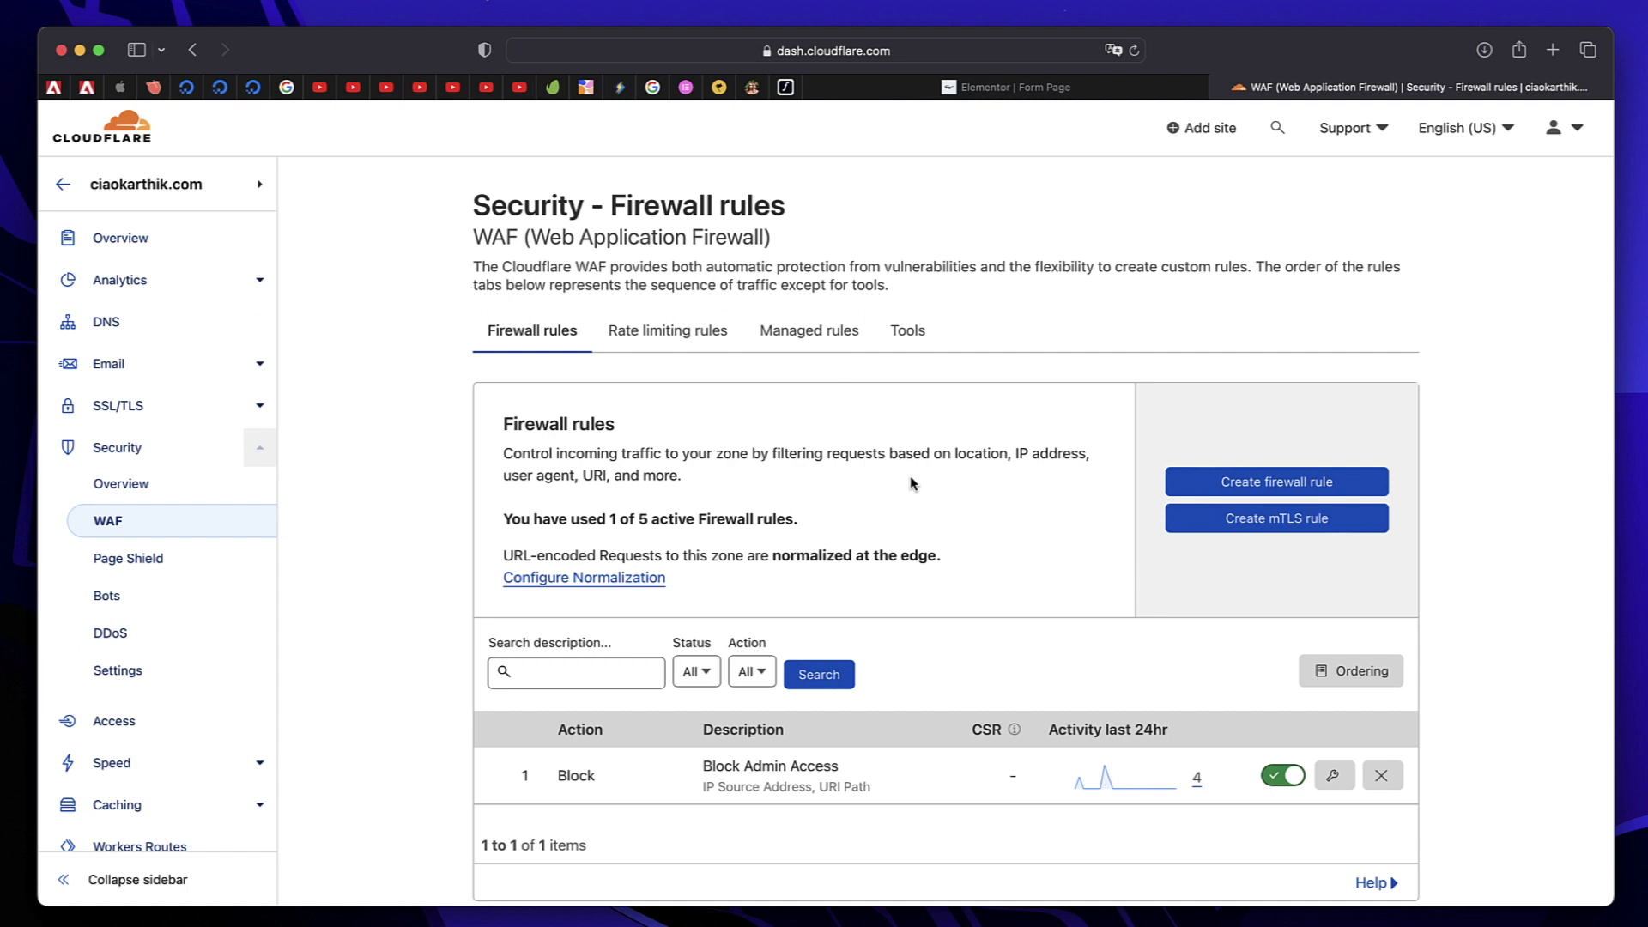
scroll(230, 678, "down", 5)
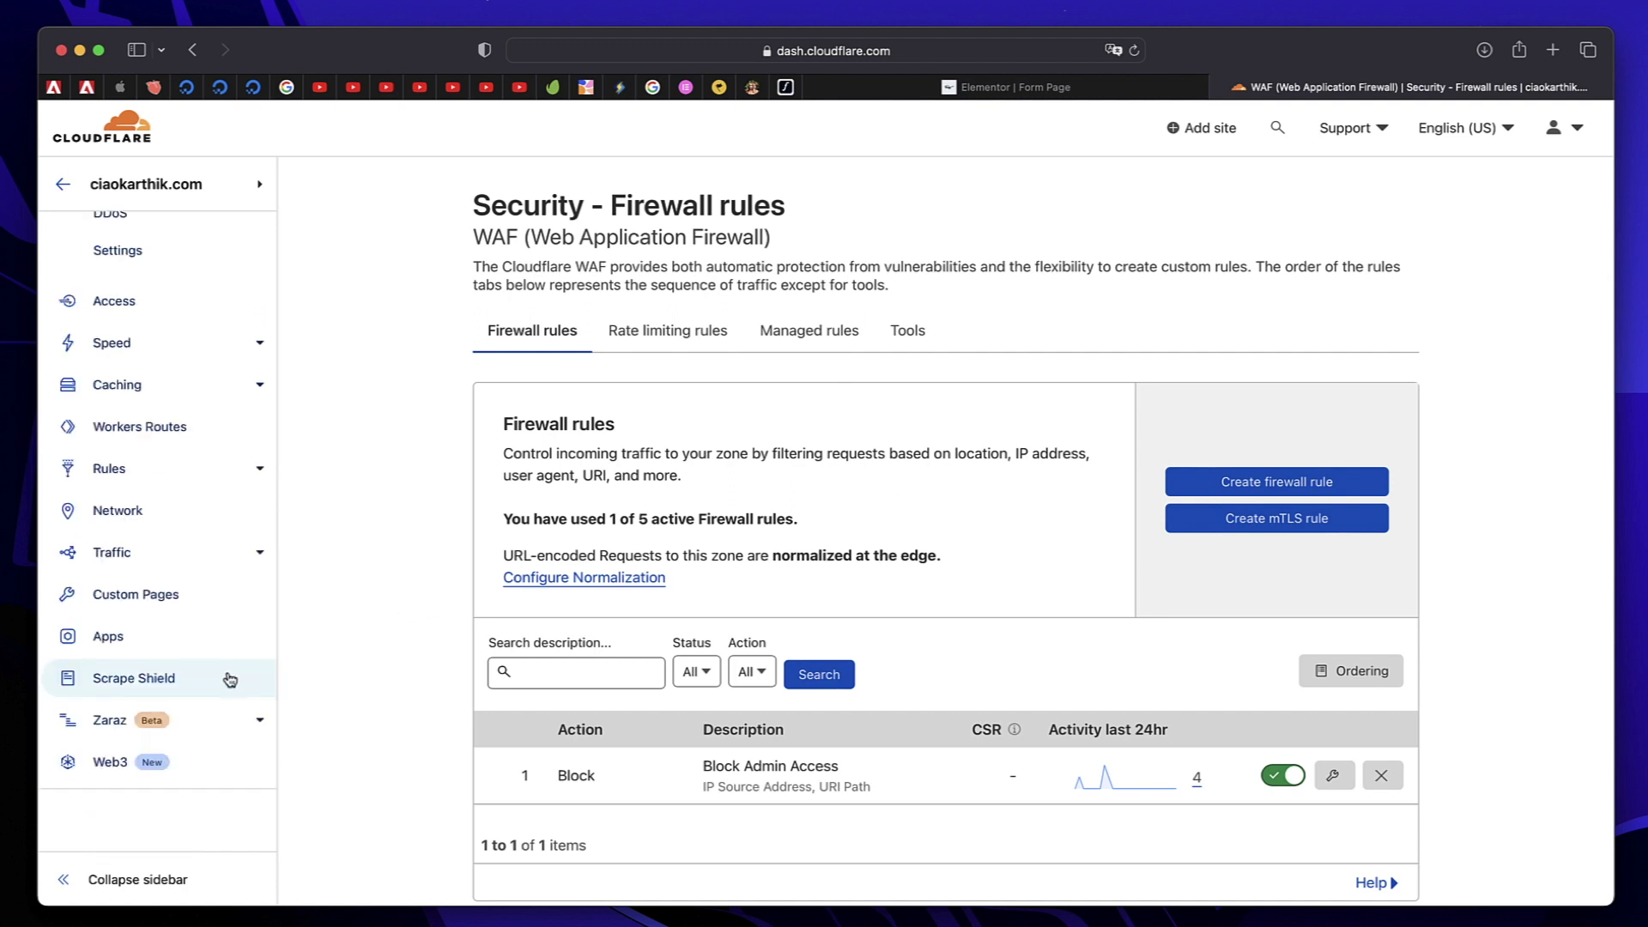
Review Scrape Shield's Email Address Obfuscation, Server-side Excludes and Hotlink Protection settings.
left_click(230, 678)
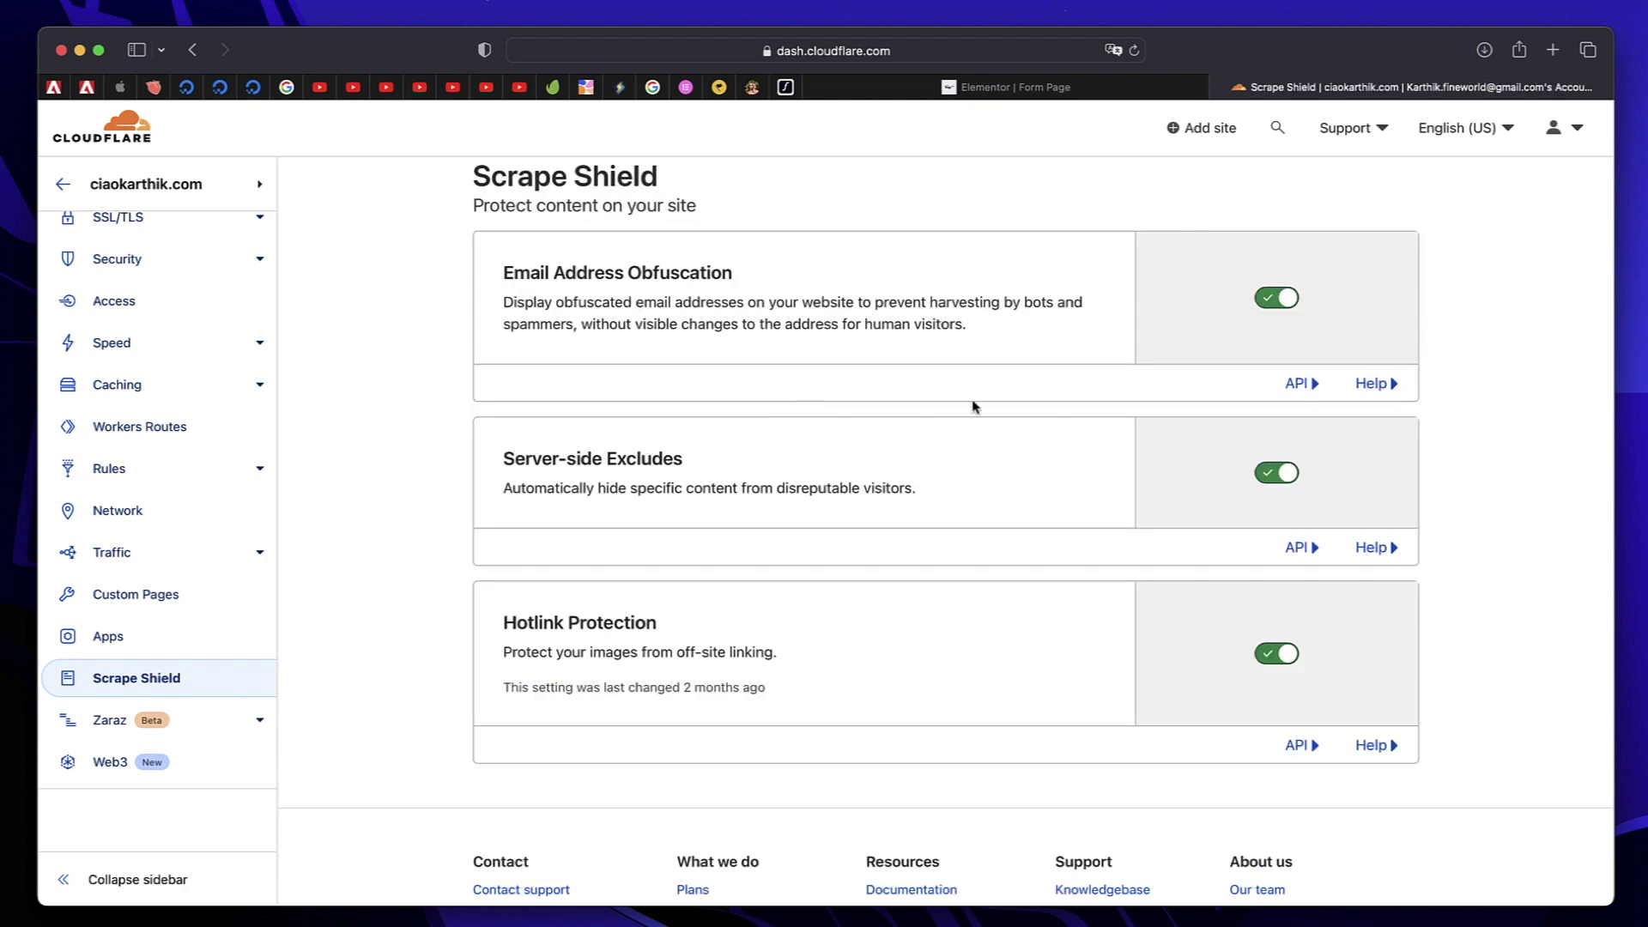
triple_click(629, 275)
double_click(633, 273)
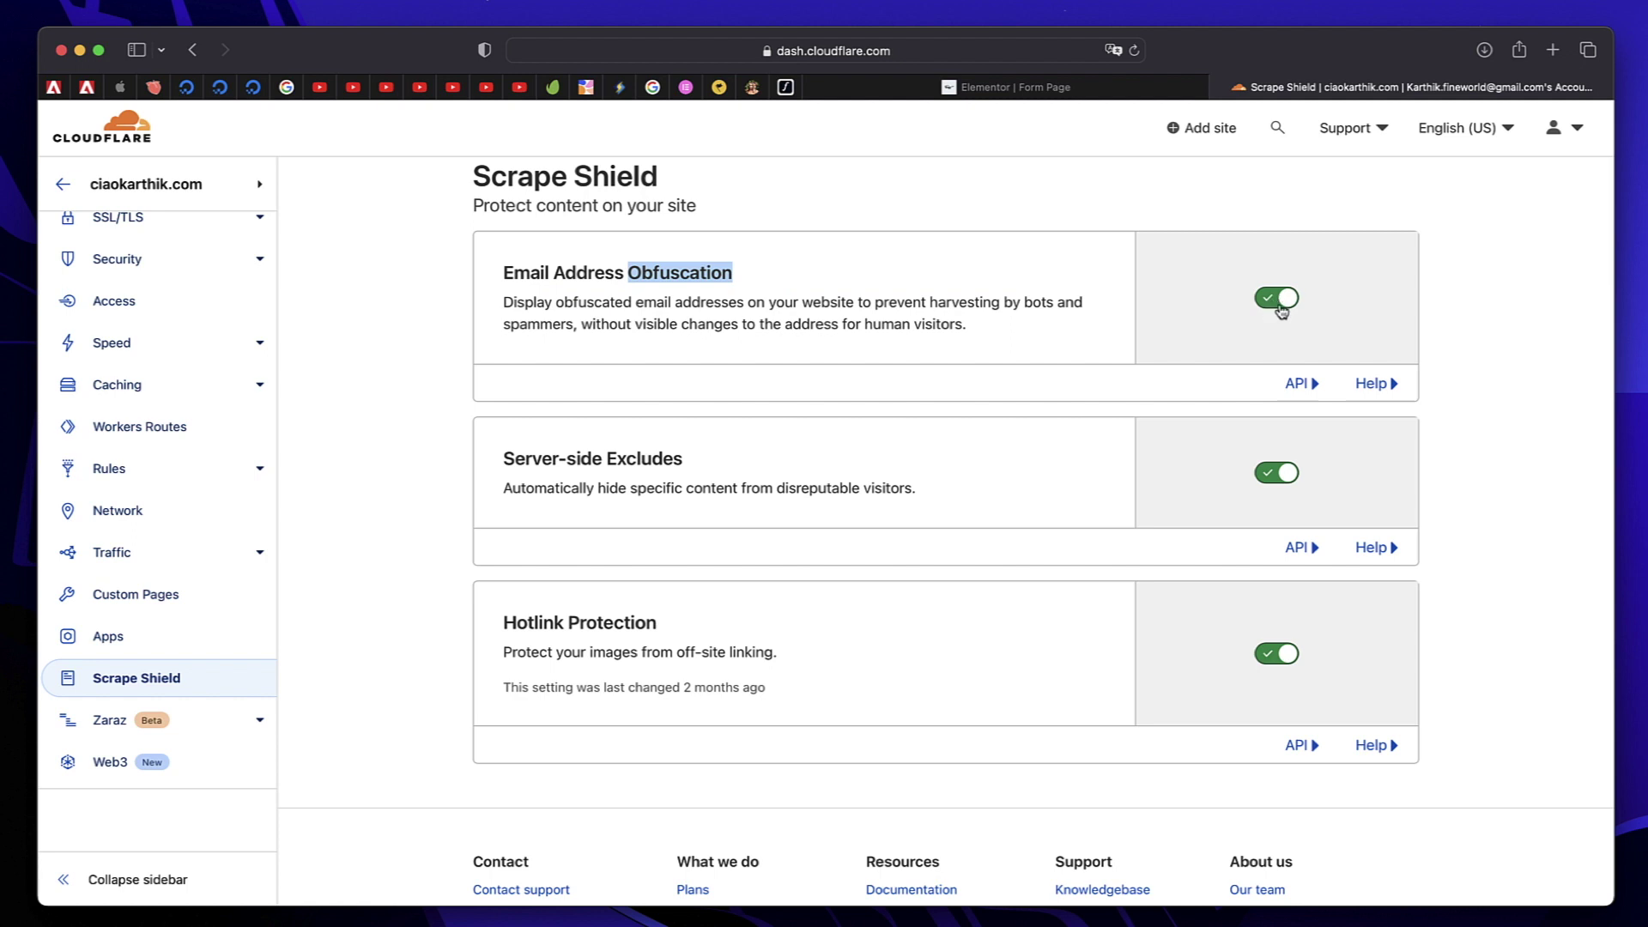
triple_click(893, 305)
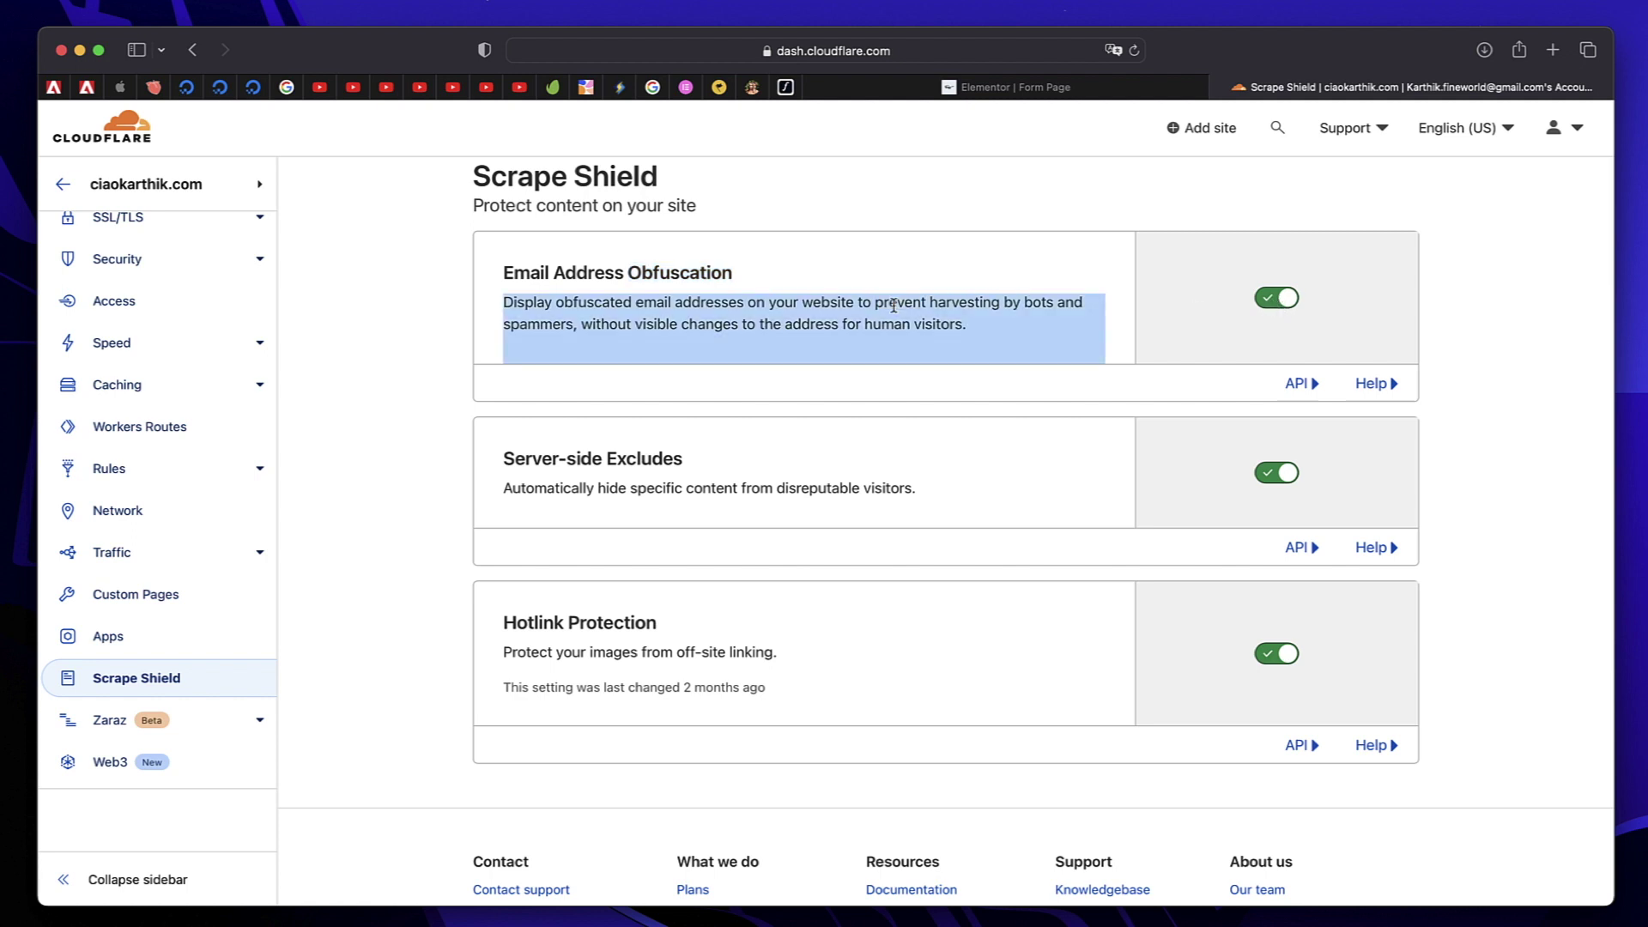
triple_click(785, 313)
triple_click(668, 322)
triple_click(697, 487)
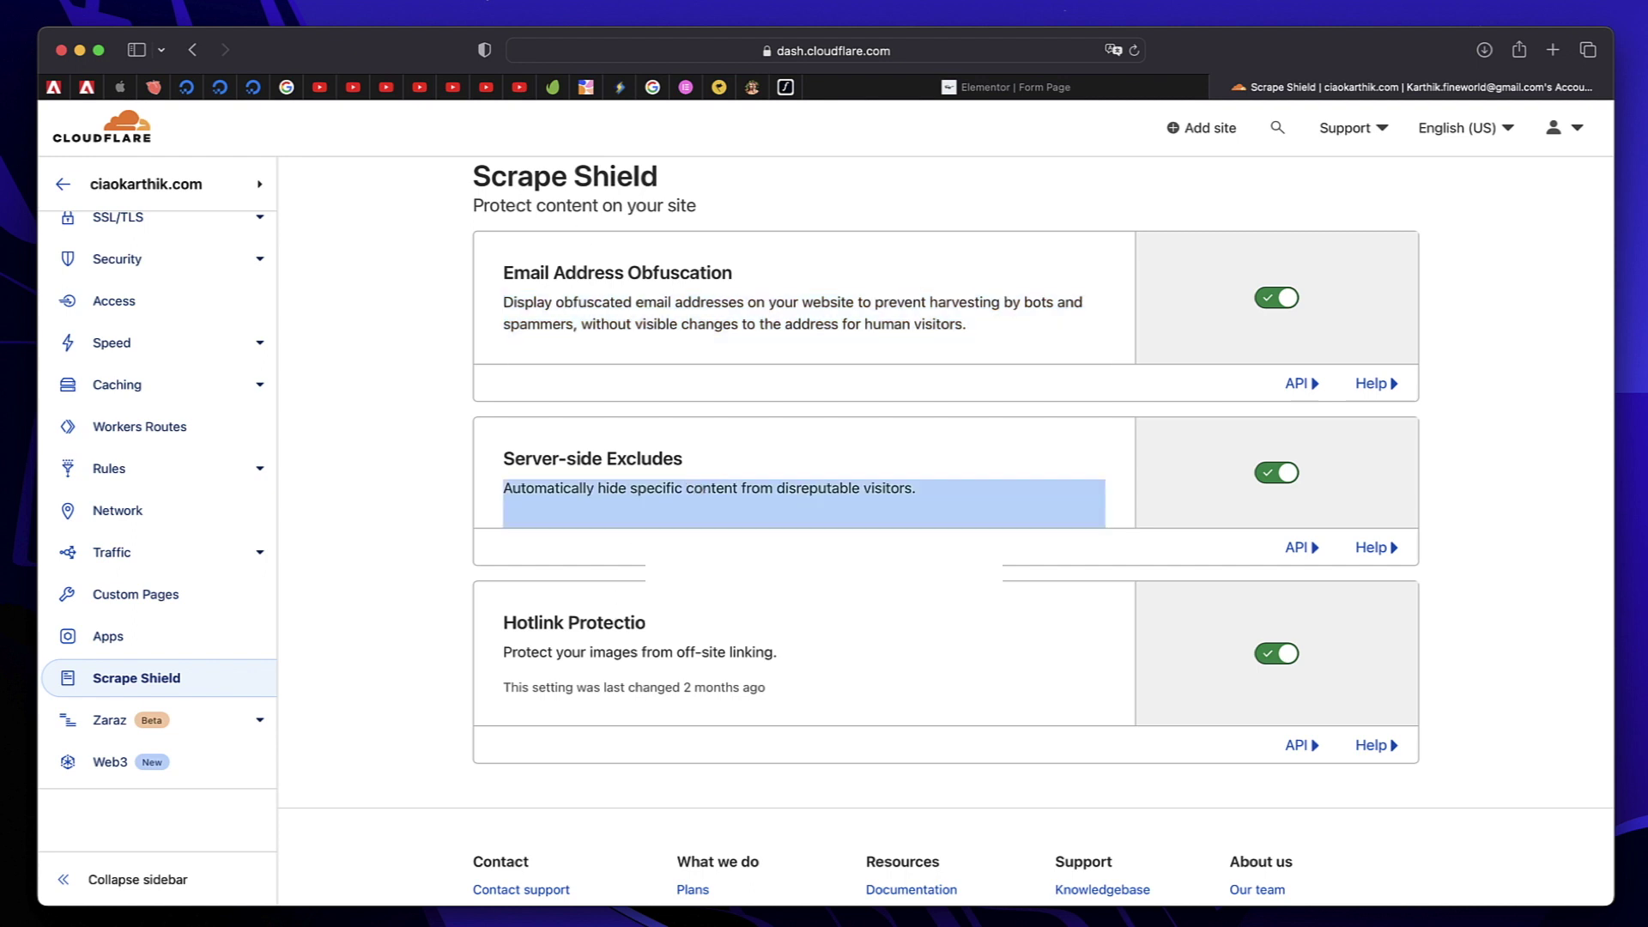
triple_click(669, 687)
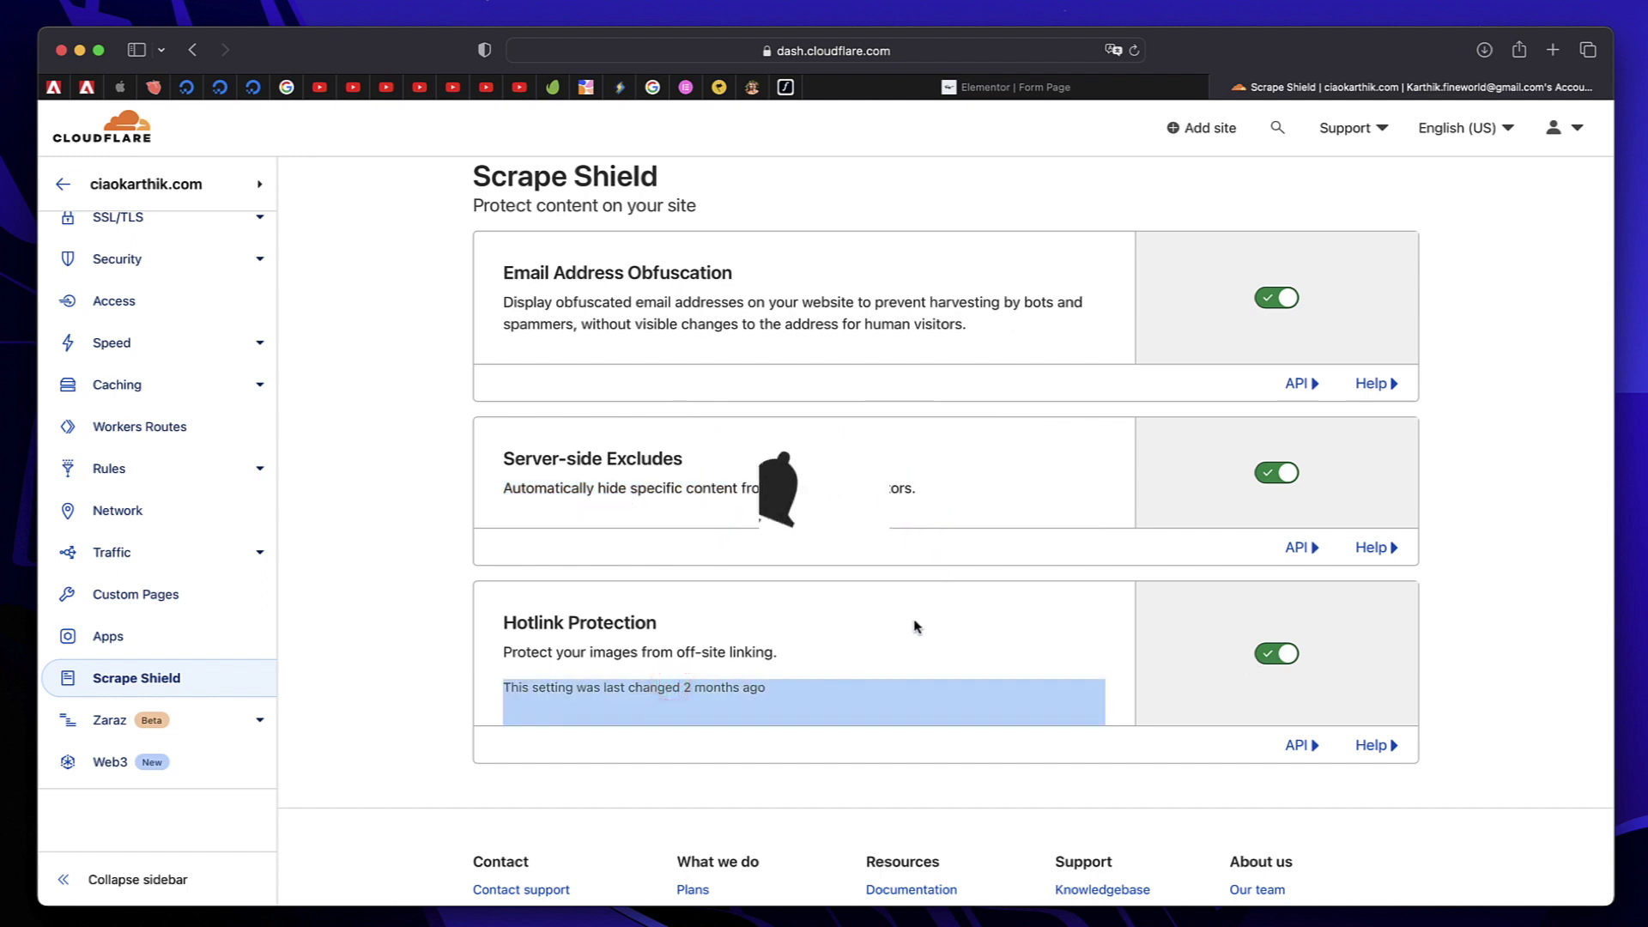